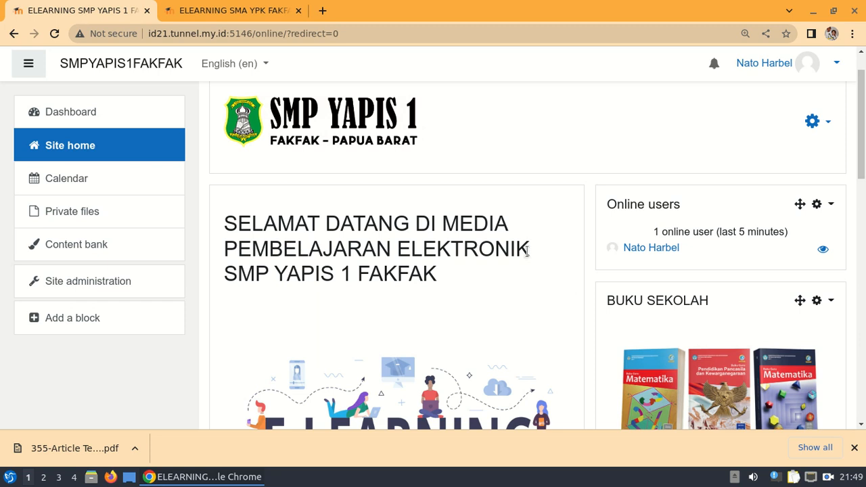
Examine the SMP YAPIS 1 site home with its course categories, and view the SMA YPK FAKFAK e-learning home page.
scroll(526, 250, "down", 2)
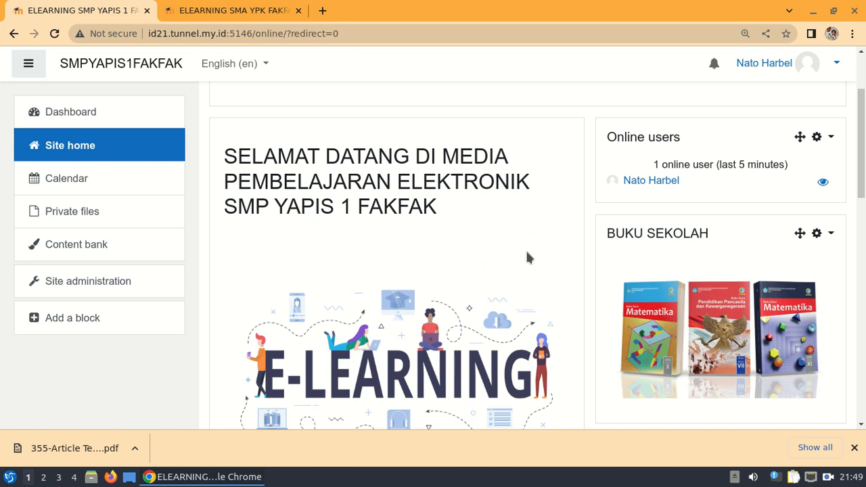
scroll(526, 252, "down", 3)
scroll(526, 250, "down", 2)
scroll(526, 251, "down", 3)
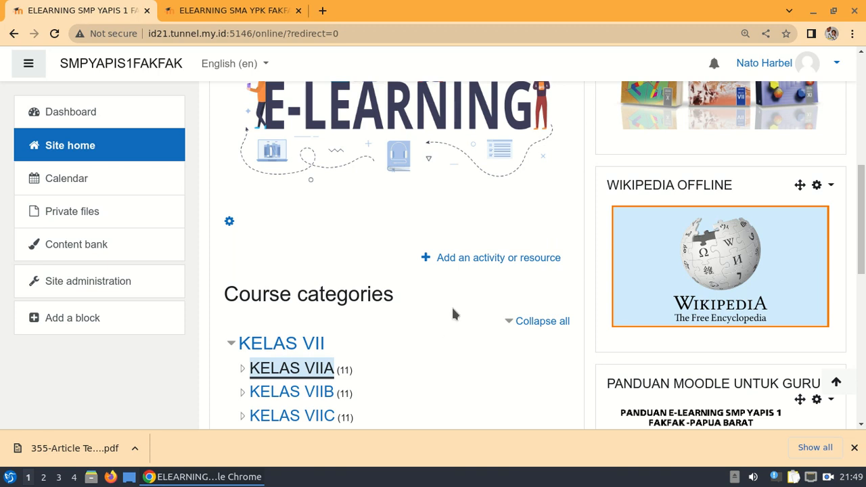
scroll(453, 313, "down", 2)
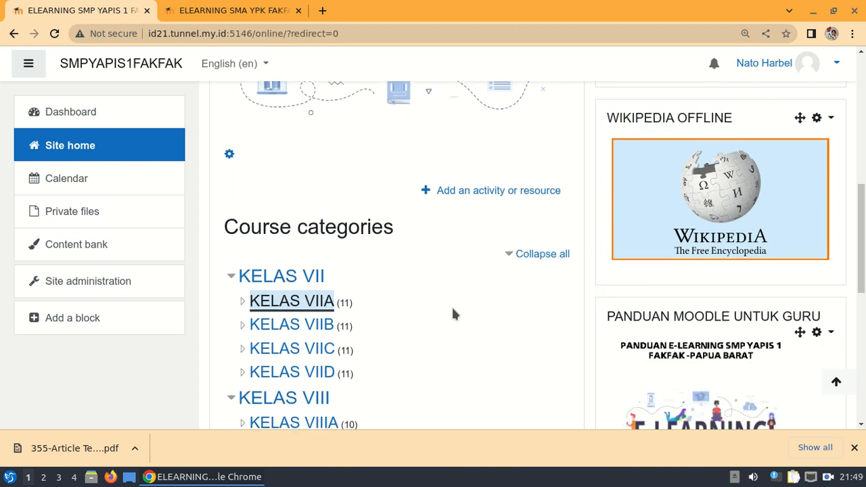
scroll(453, 313, "down", 3)
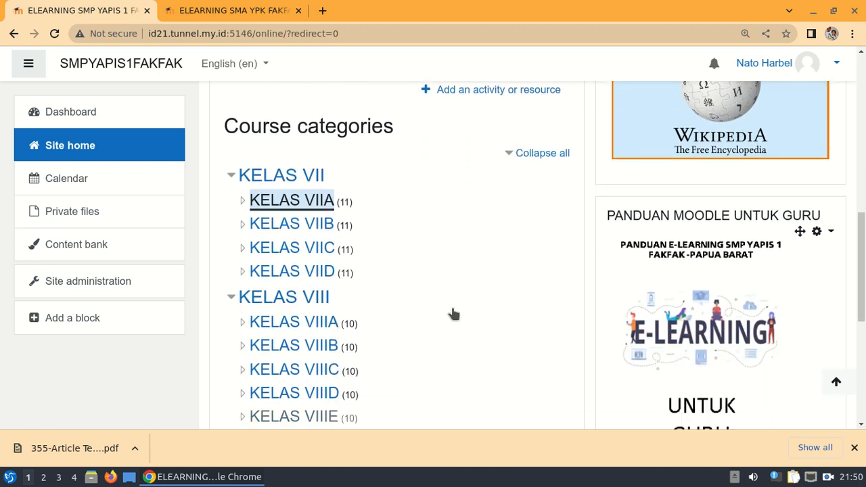
scroll(452, 309, "up", 1)
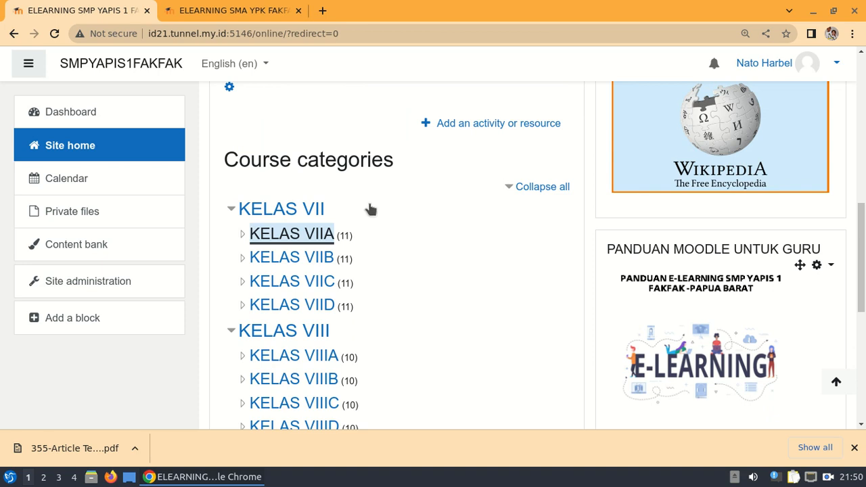
scroll(453, 298, "up", 7)
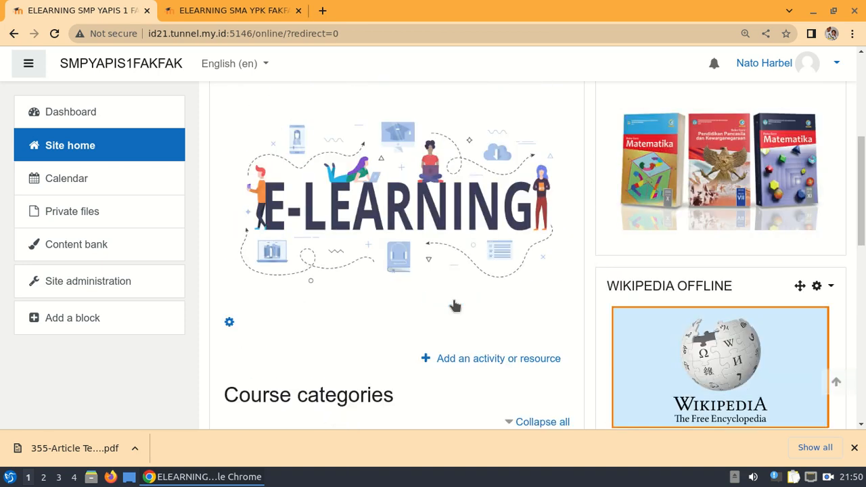
scroll(455, 306, "up", 8)
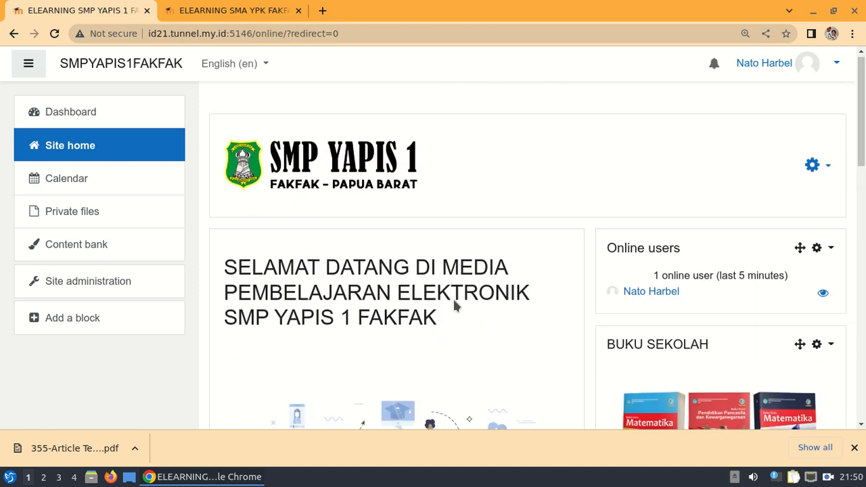
scroll(455, 306, "down", 5)
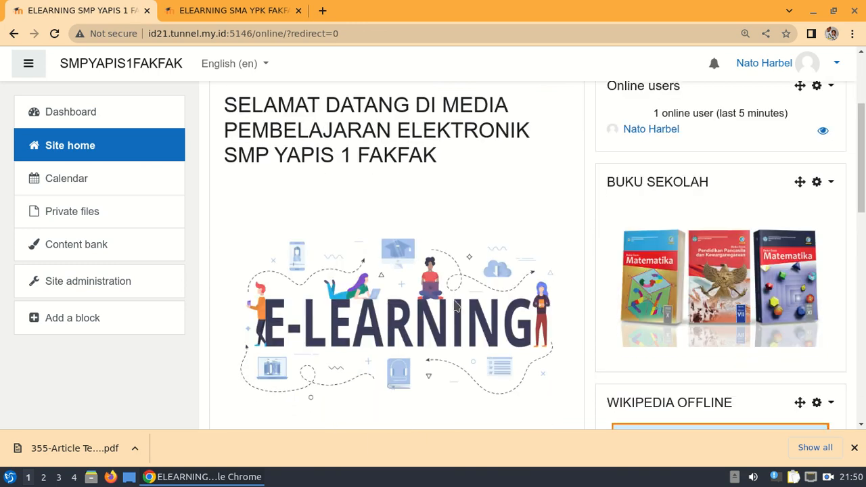
scroll(454, 306, "down", 5)
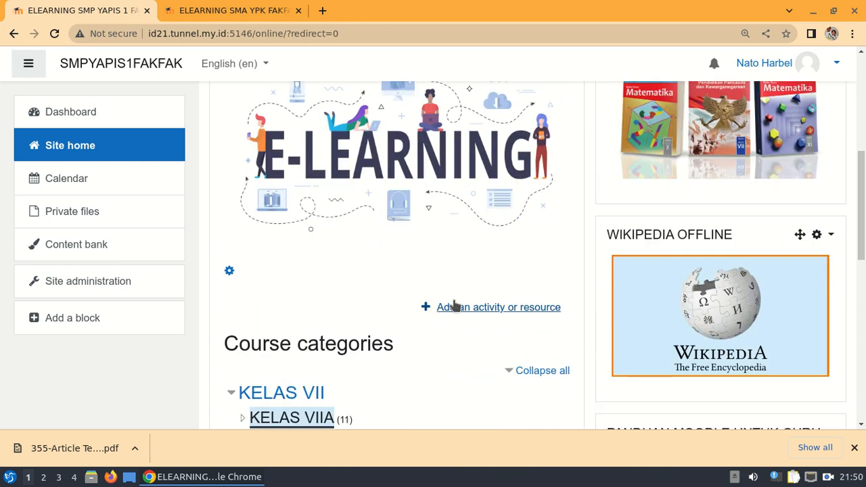
left_click(231, 12)
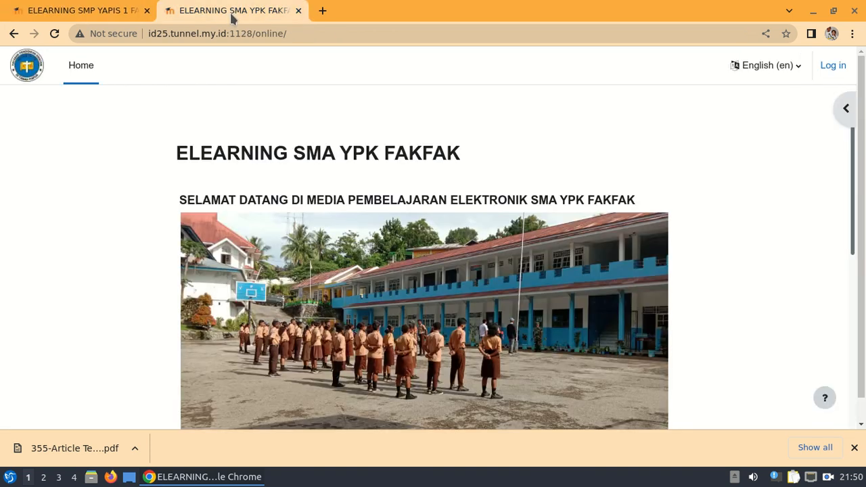
left_click(100, 13)
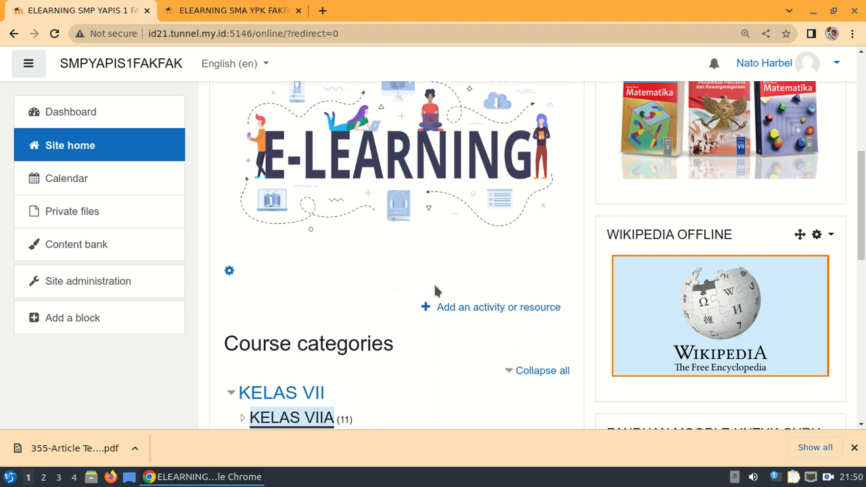
Open the MATEMATIKA KELAS VIIA course from the KELAS VIIA course category.
scroll(439, 359, "down", 1)
scroll(444, 365, "down", 1)
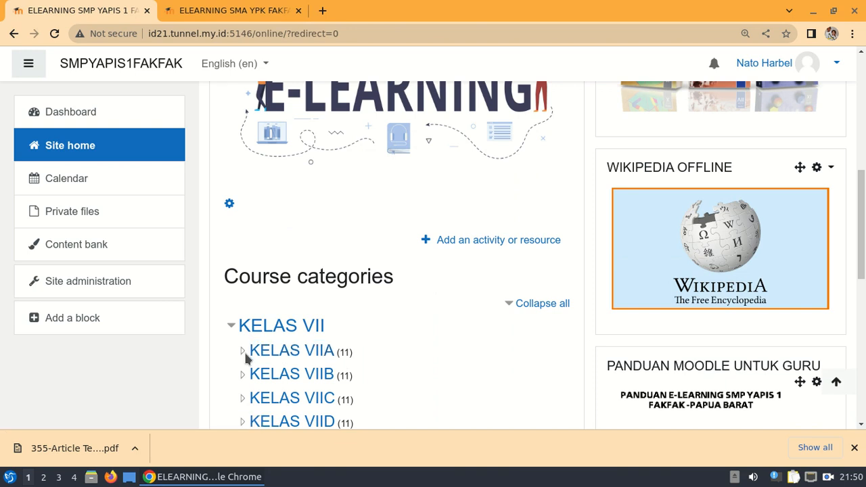
left_click(276, 358)
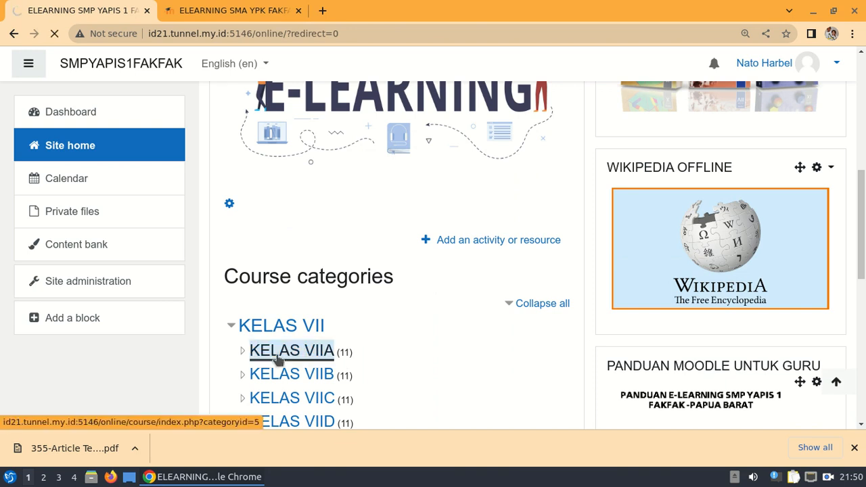
scroll(323, 342, "down", 2)
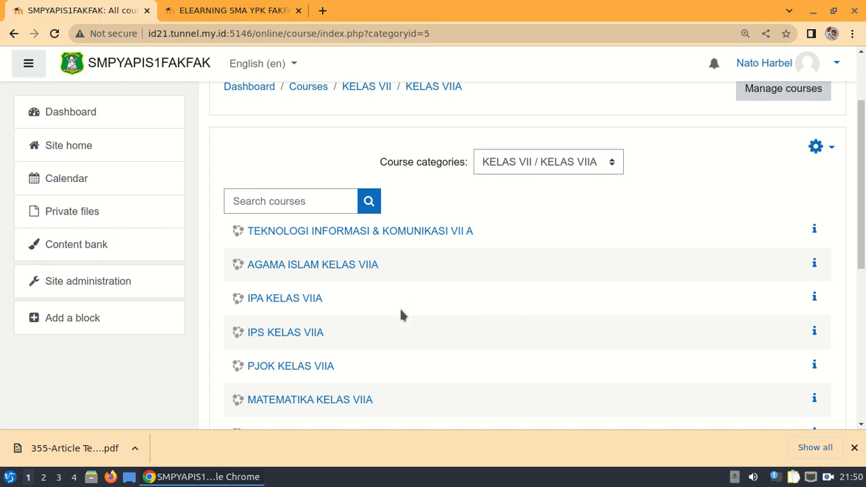
scroll(392, 352, "down", 3)
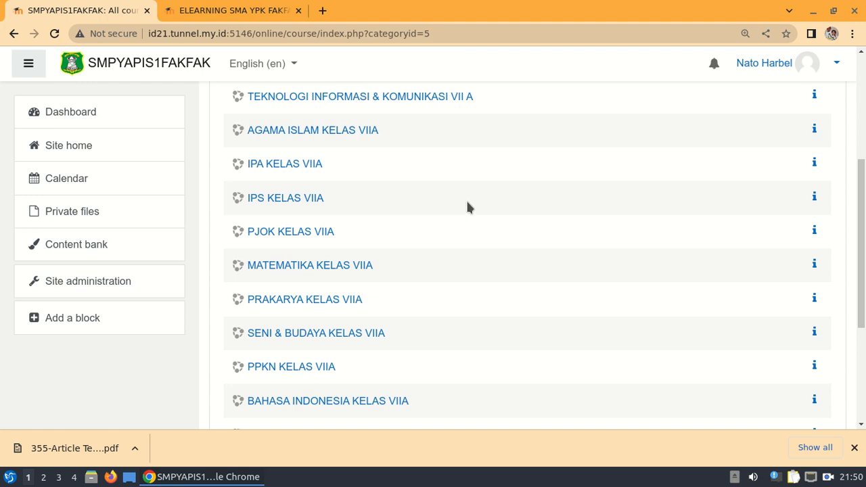
scroll(511, 199, "down", 2)
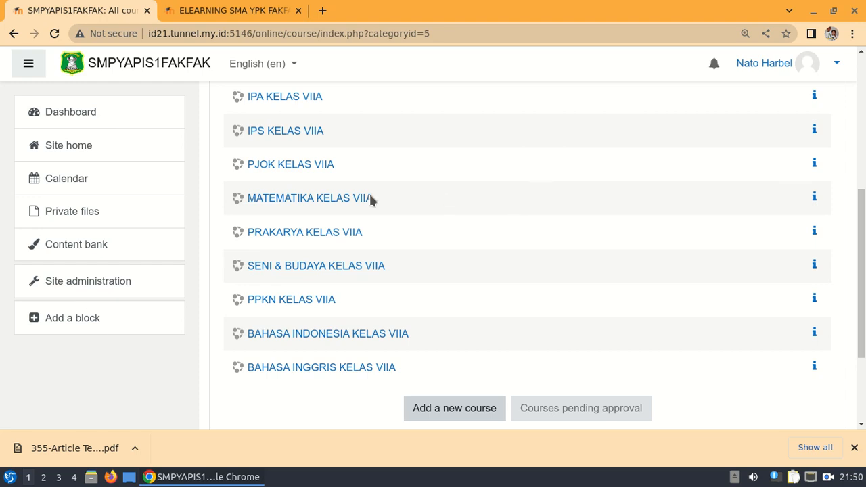
left_click(344, 197)
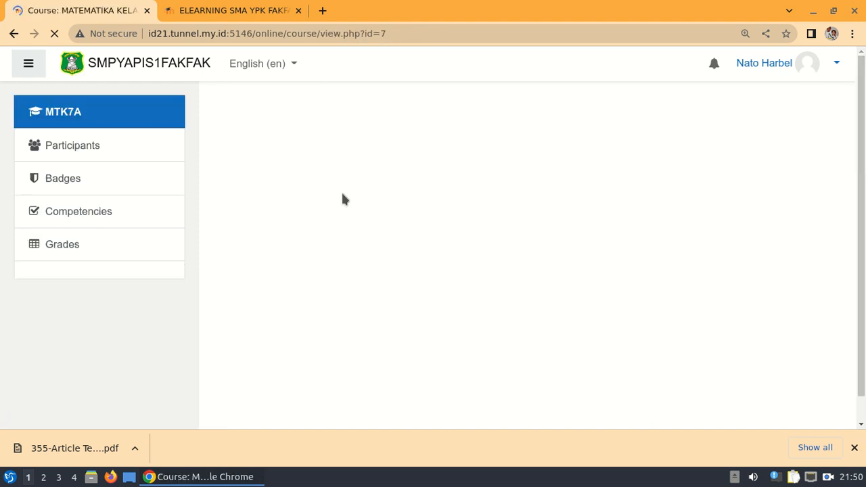
Start adding a Quiz activity to the ULANGAN PAS MTK SEMESTER 2021/2022 section of the course.
scroll(434, 269, "down", 1)
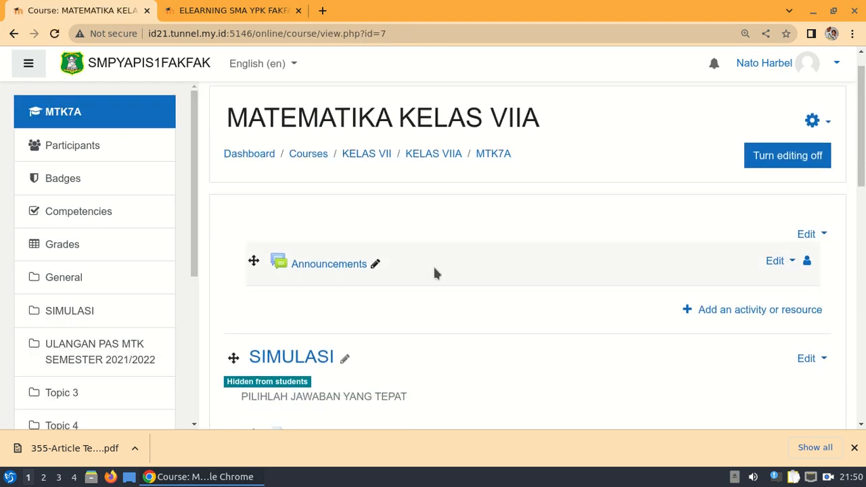
scroll(434, 273, "down", 1)
scroll(435, 273, "up", 2)
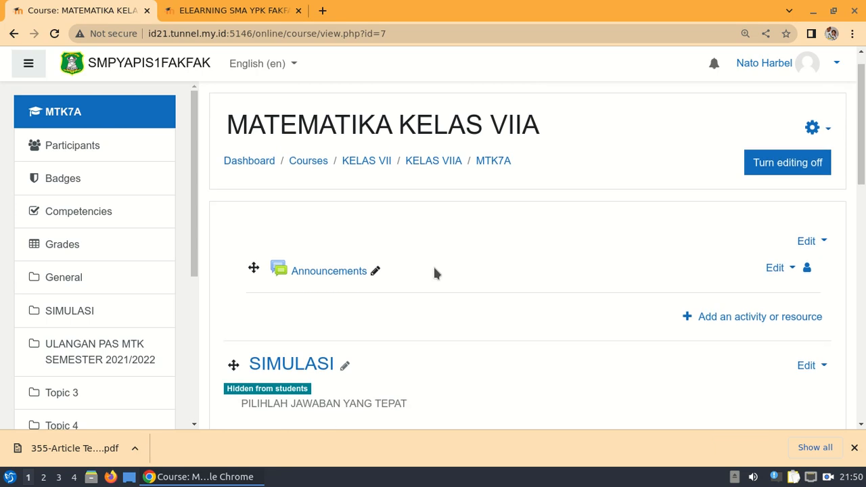
scroll(435, 273, "down", 8)
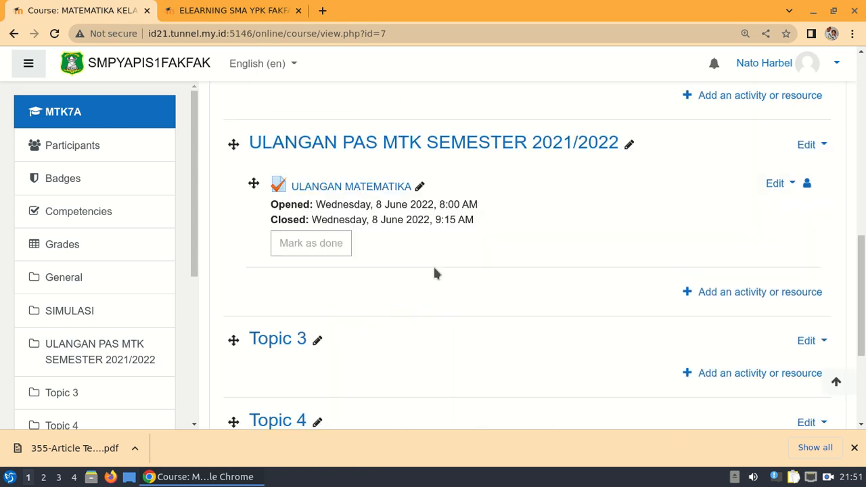
left_click(743, 293)
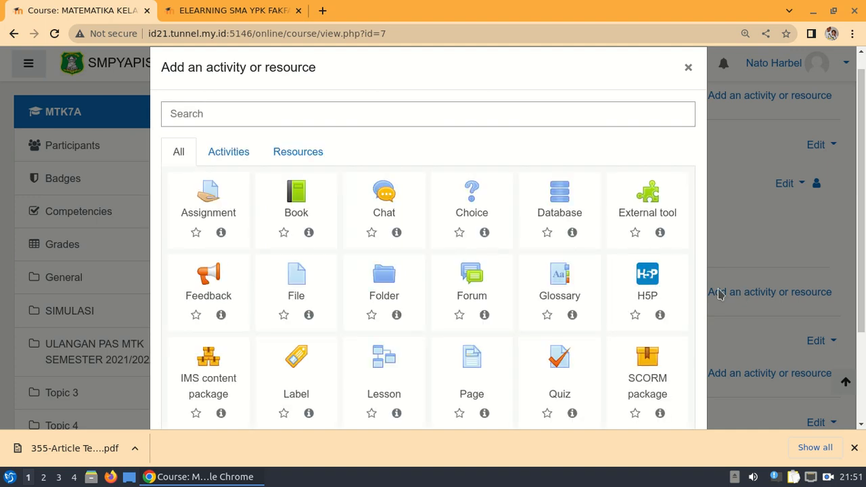
scroll(619, 284, "down", 1)
left_click(565, 326)
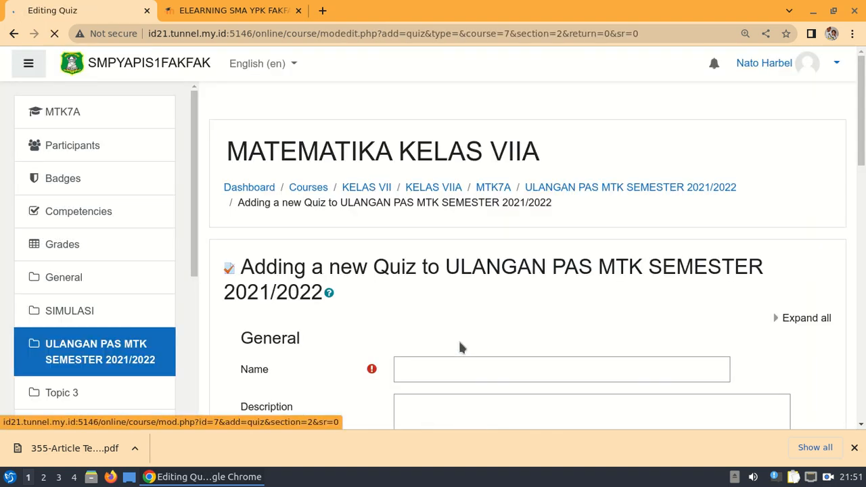
Name the new quiz "contoh soal matematika" and enter "contoh" as its description.
left_click(452, 365)
scroll(519, 357, "down", 3)
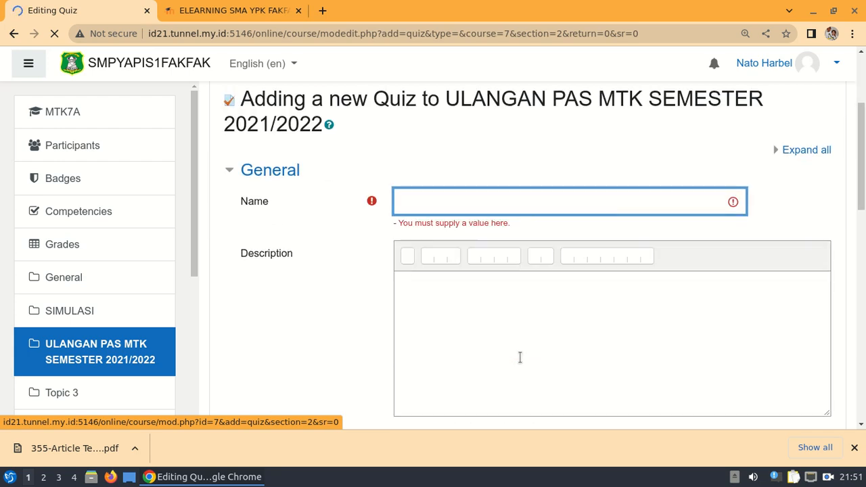
left_click(468, 196)
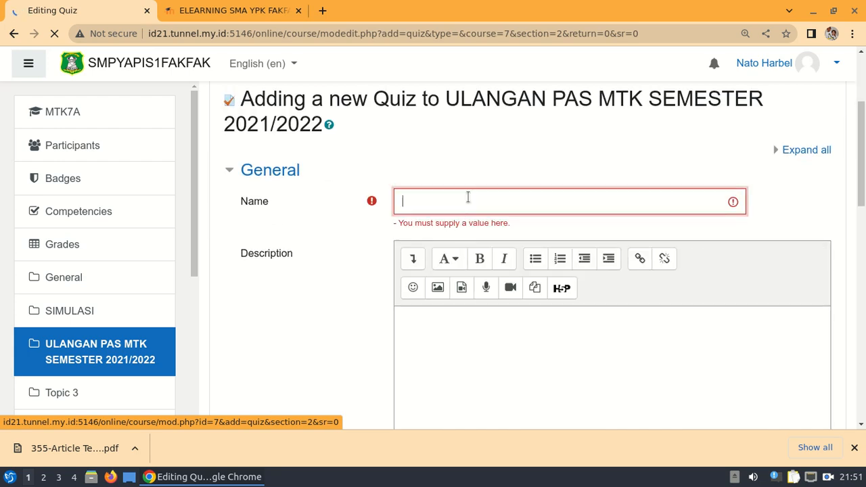
type("contoh soal ")
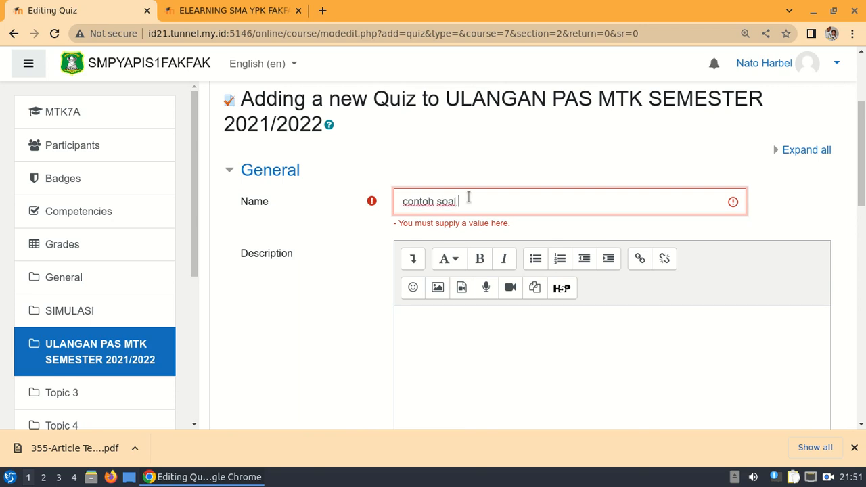
type("matematika")
left_click(509, 325)
type("contoh")
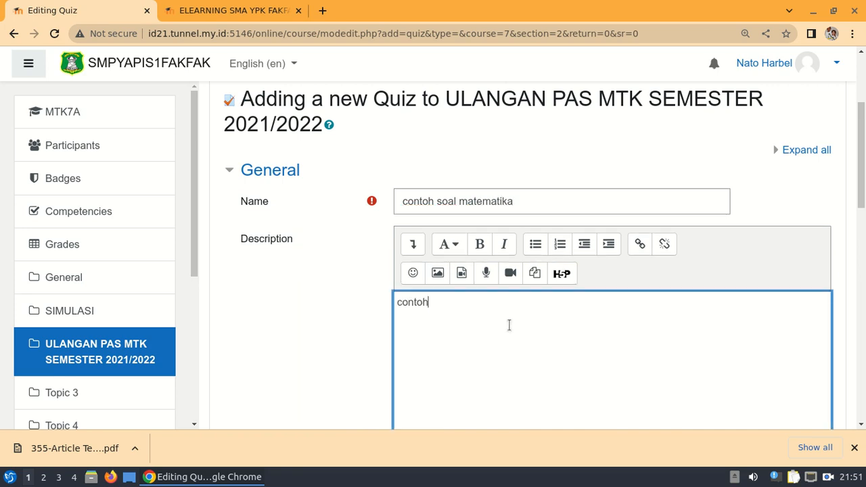
Enable the quiz's opening and closing dates in the timing settings and set the closing year to 2023.
scroll(509, 325, "down", 5)
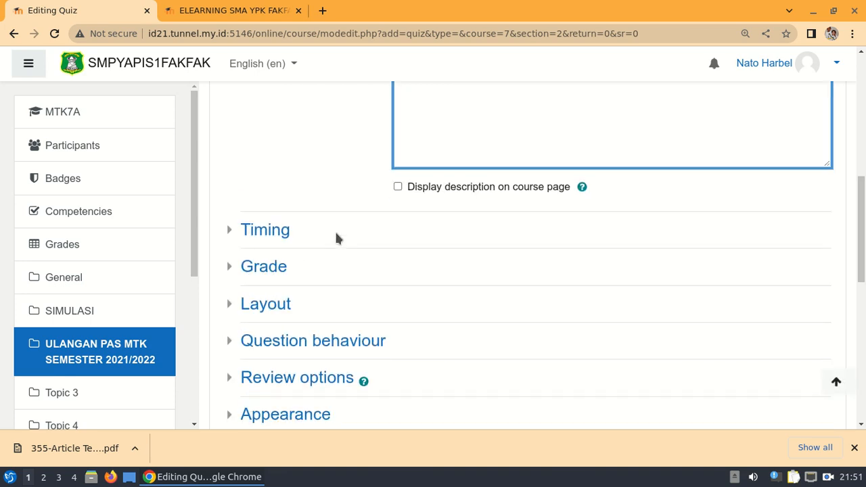
left_click(284, 233)
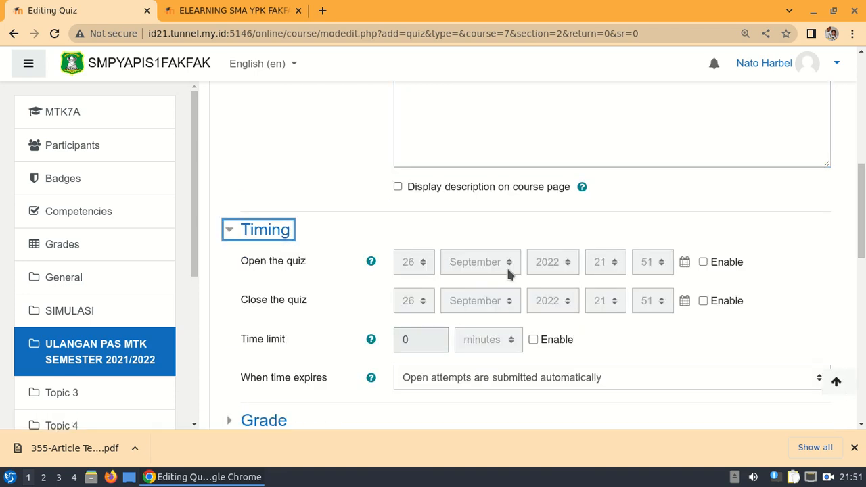
left_click(702, 263)
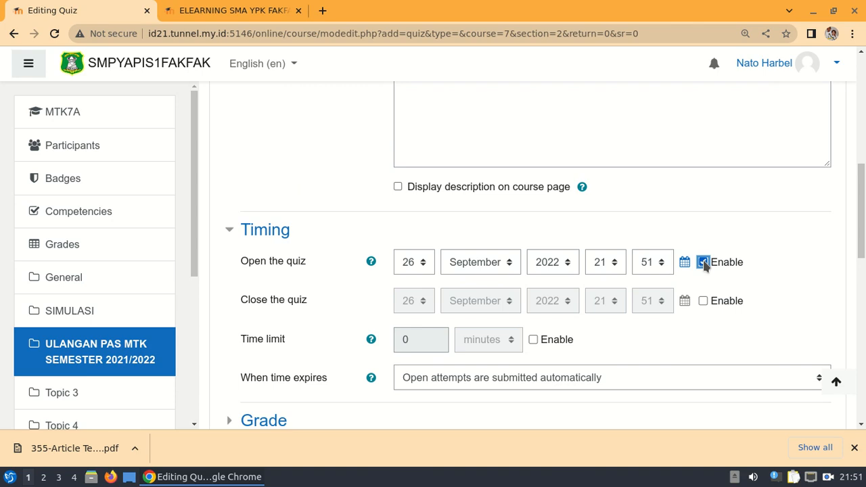
left_click(703, 301)
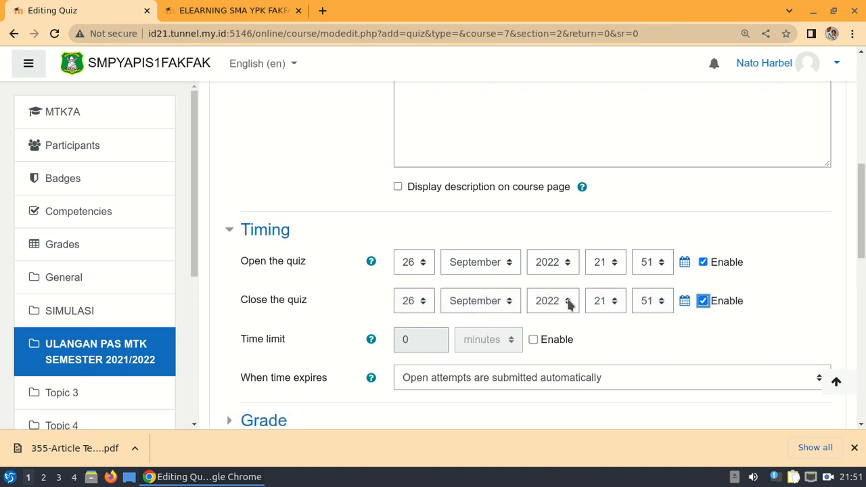
left_click(569, 305)
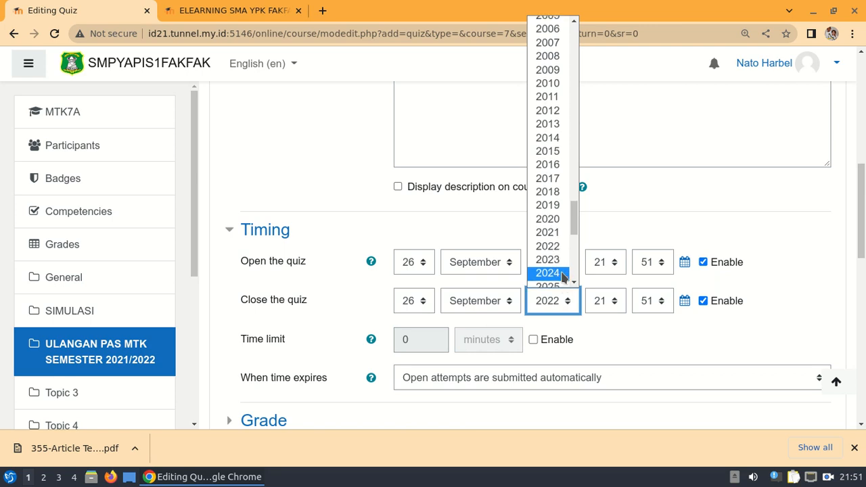
left_click(551, 274)
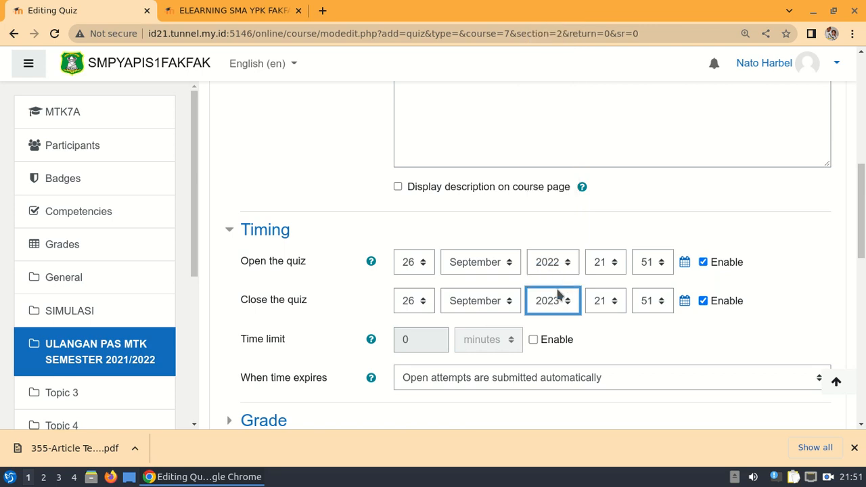
Enable a time limit of 20 minutes for the quiz, then save and display it.
left_click(533, 339)
left_click(420, 340)
type("20")
scroll(406, 338, "down", 3)
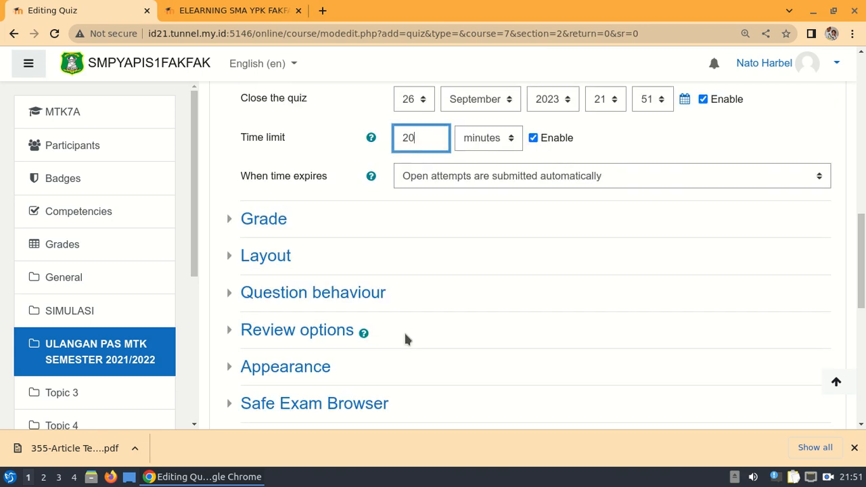
scroll(473, 331, "down", 6)
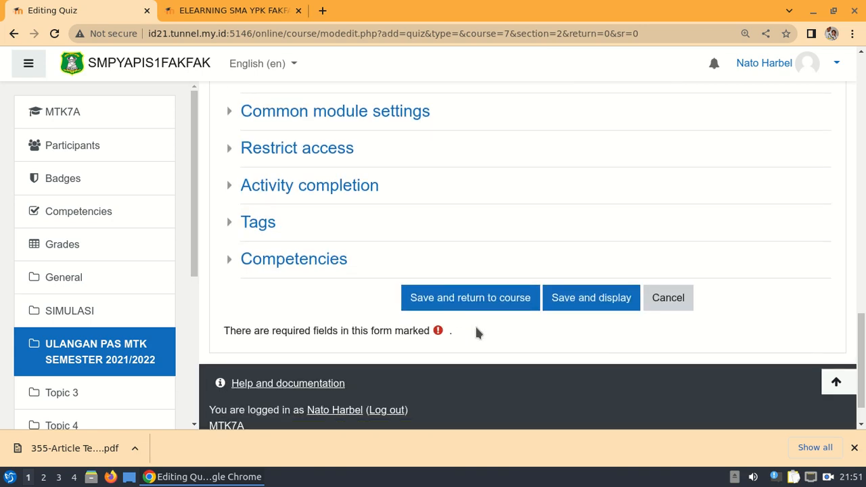
left_click(588, 305)
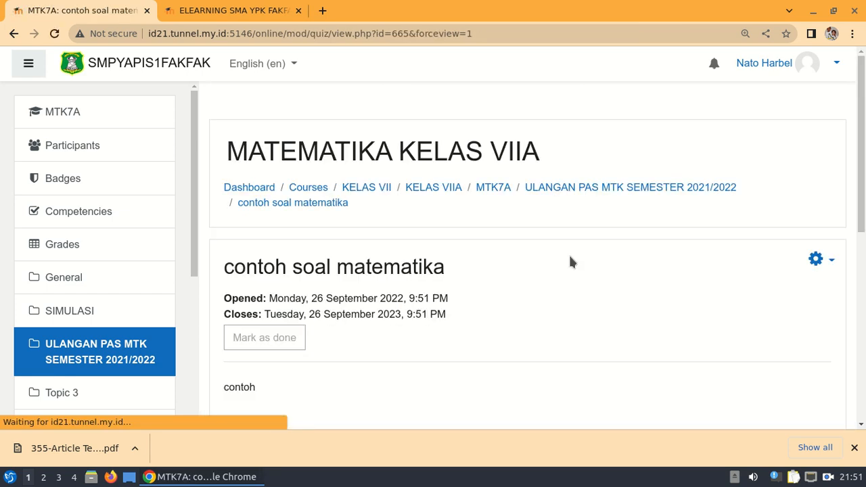
Open the contoh soal matematika quiz for editing its questions.
scroll(571, 262, "down", 2)
scroll(571, 263, "down", 3)
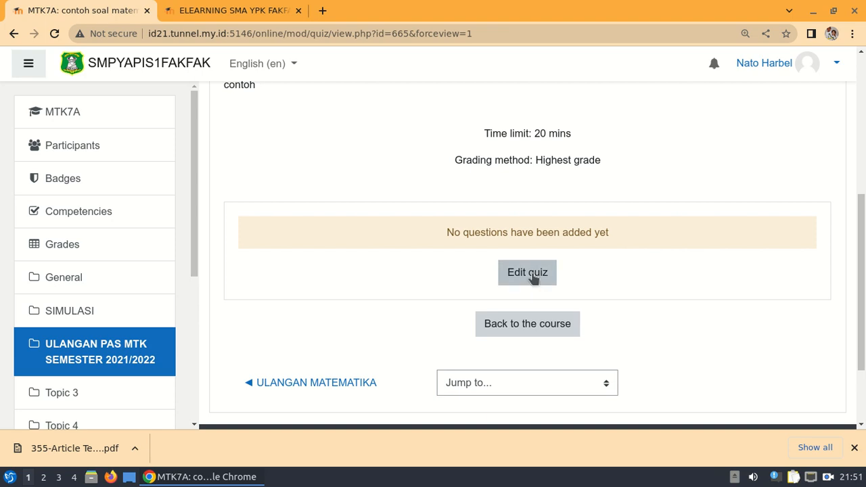
left_click(529, 279)
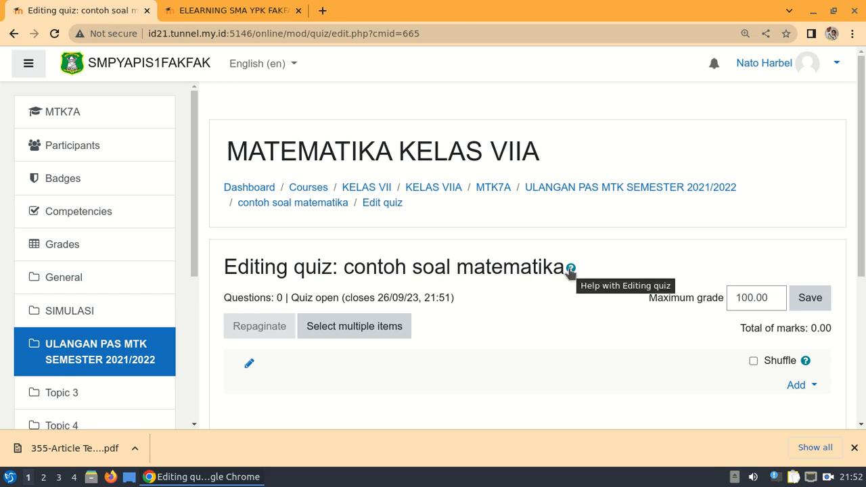
Start adding a new question of the Short answer type to the quiz.
scroll(572, 272, "down", 2)
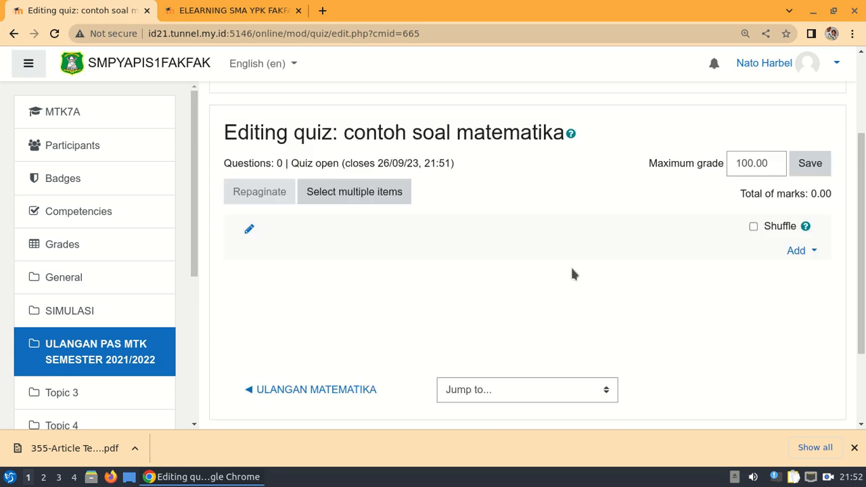
left_click(801, 252)
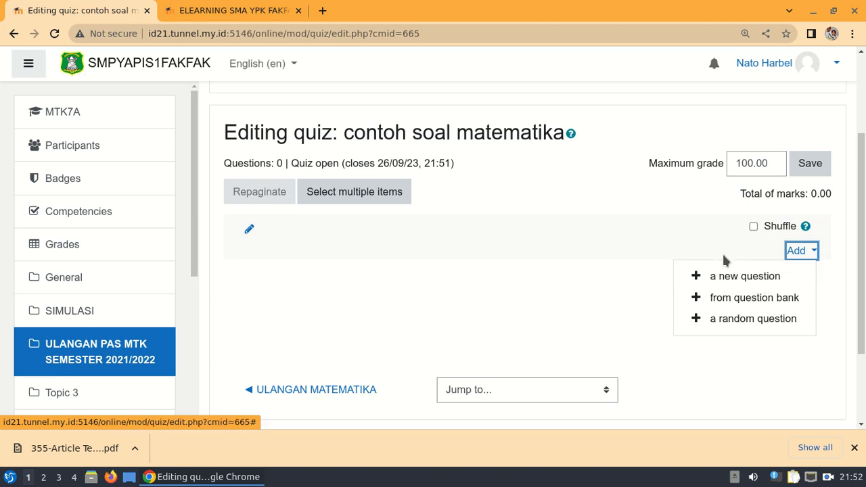
left_click(739, 283)
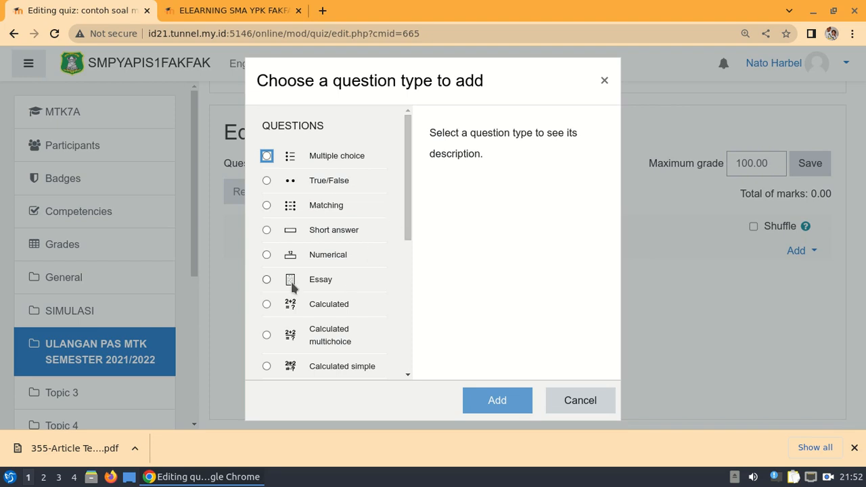
left_click(266, 231)
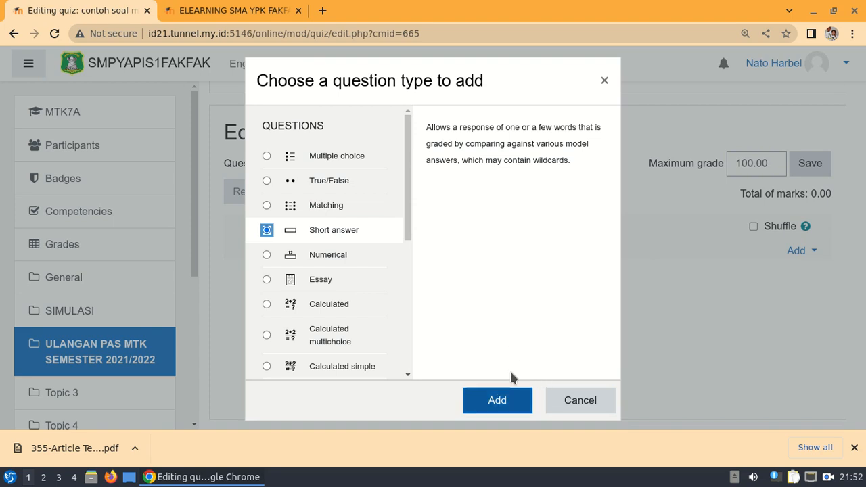
left_click(499, 402)
left_click(498, 401)
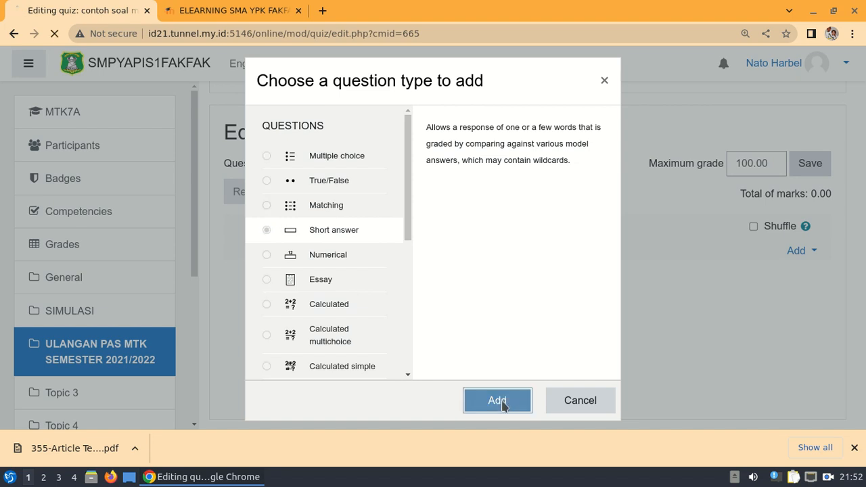
Name the new short answer question "1".
scroll(487, 318, "down", 1)
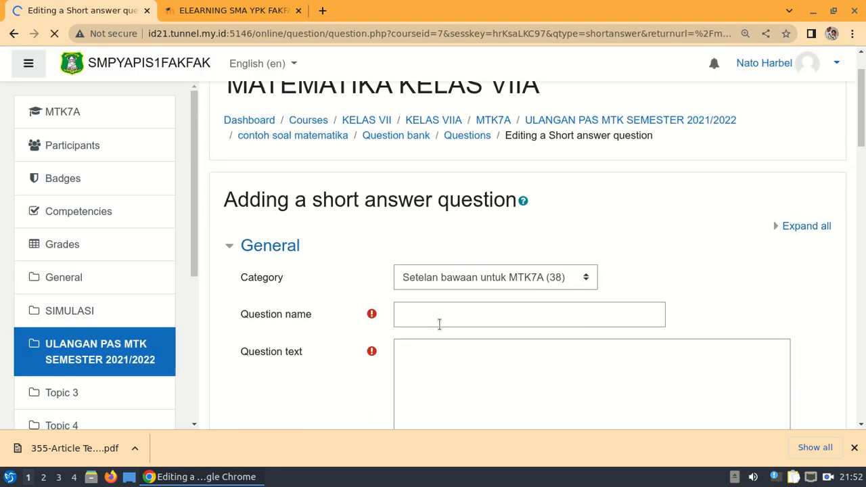
left_click(448, 320)
type("1")
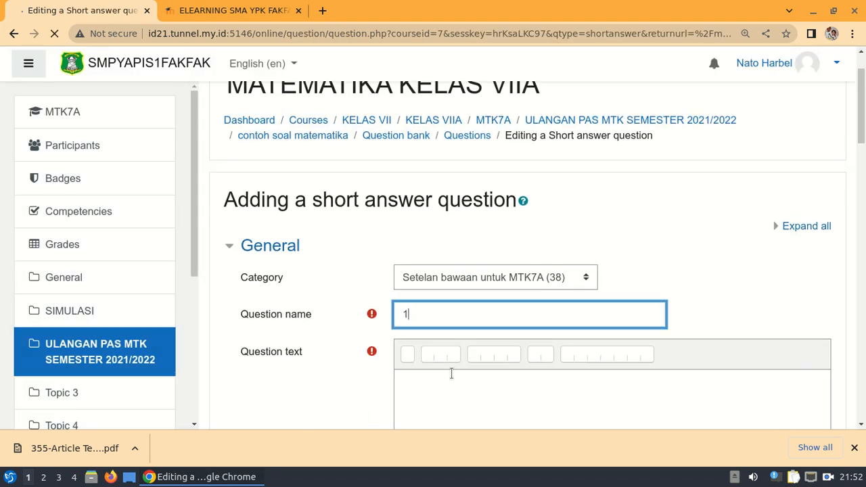
Open the MathType equation editor for the question text and enlarge its window.
left_click(487, 387)
scroll(487, 388, "down", 2)
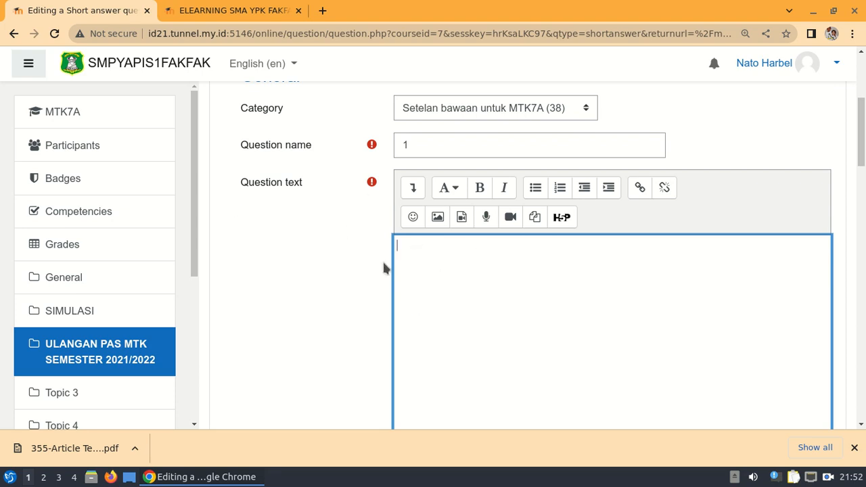
left_click(412, 190)
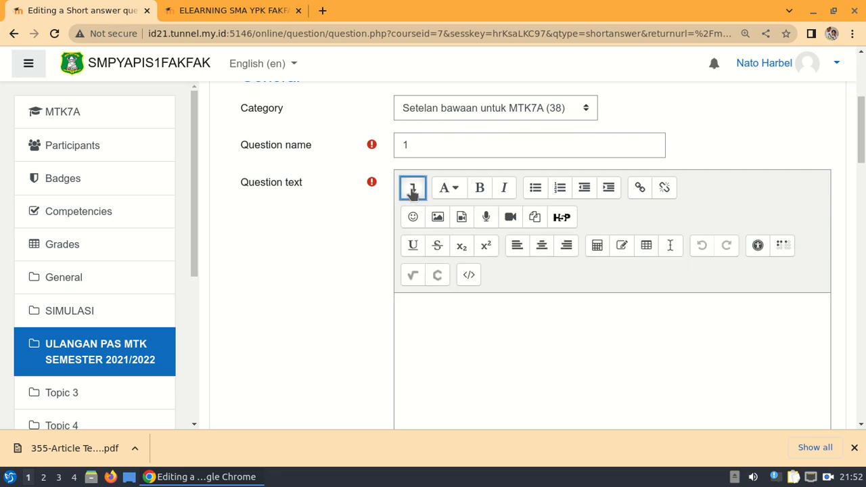
left_click(414, 276)
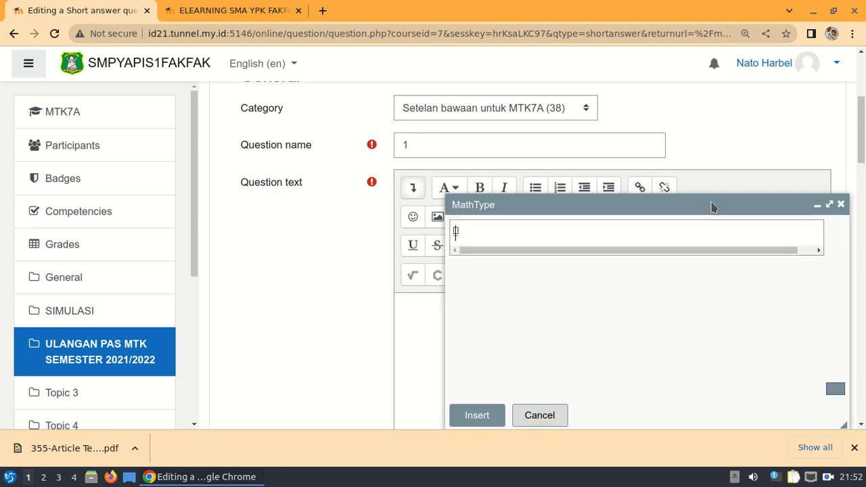
left_click_drag(714, 205, 502, 134)
left_click(626, 137)
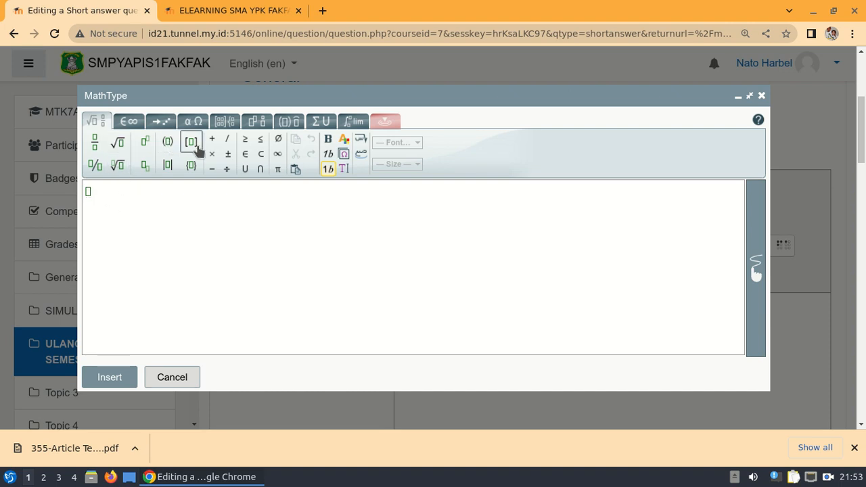
left_click(138, 124)
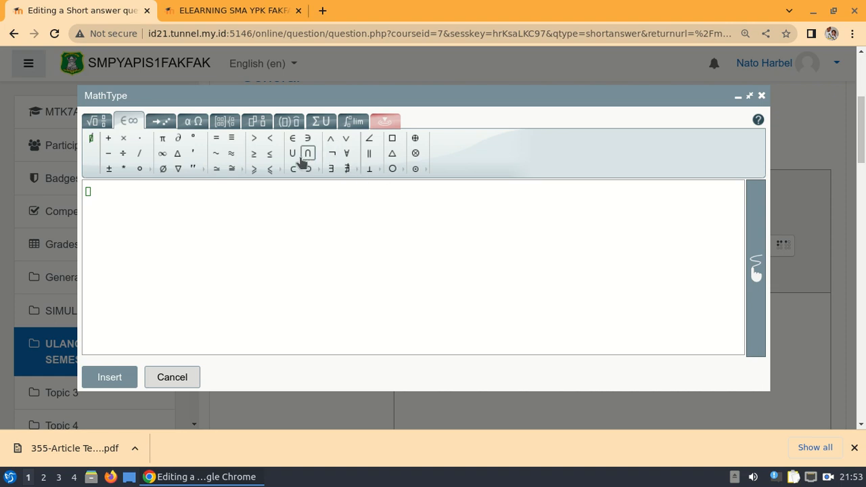
left_click(167, 125)
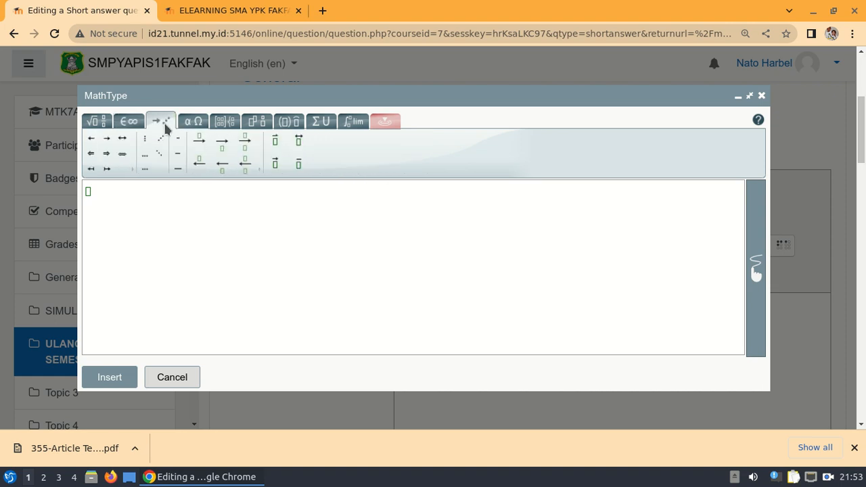
left_click(194, 128)
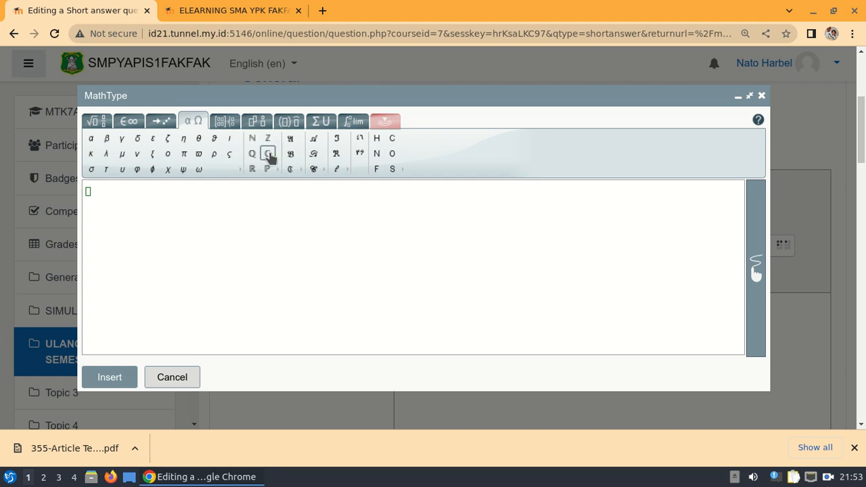
Enter a trial definite integral with upper limit 2, lower limit 5 and the integrand "dfdsfsdfsf".
left_click(350, 124)
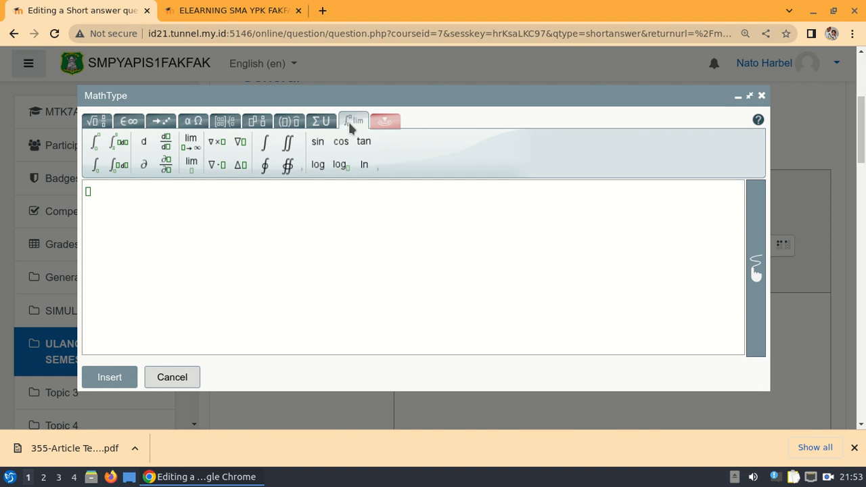
left_click(98, 145)
type("25")
key("Right")
type("dfdsfsdfsf")
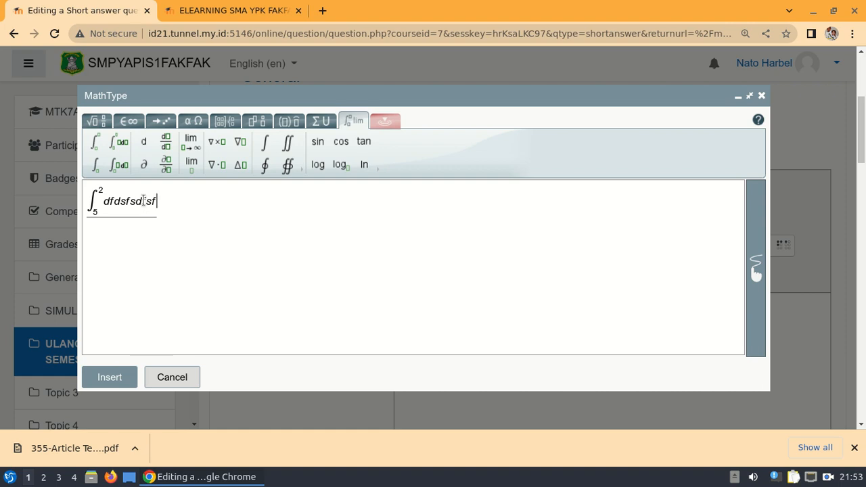
Clear the whole trial integral from the equation editor.
key("BackSpace")
key("BackSpace")
key("BackSpace")
key("BackSpace")
key("BackSpace")
key("BackSpace")
key("BackSpace")
key("BackSpace")
key("BackSpace")
key("BackSpace")
key("BackSpace")
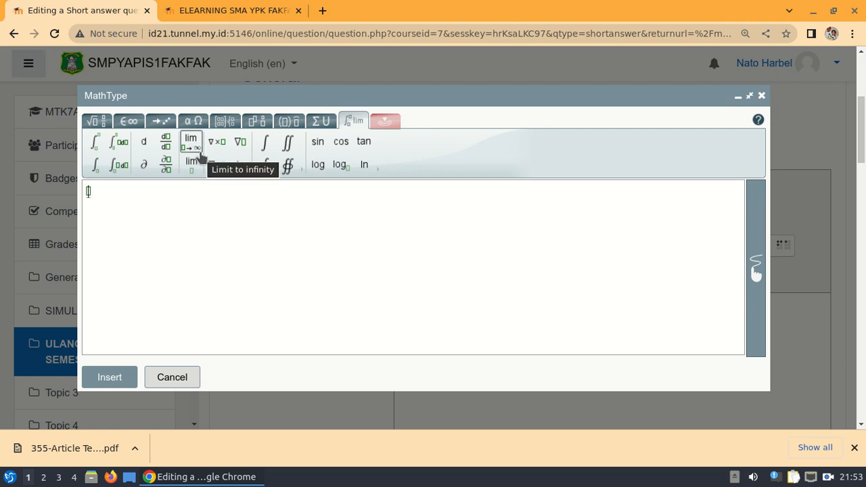
Try writing √3 × 2 by hand in MathType's handwriting mode, then clear the canvas.
left_click(757, 274)
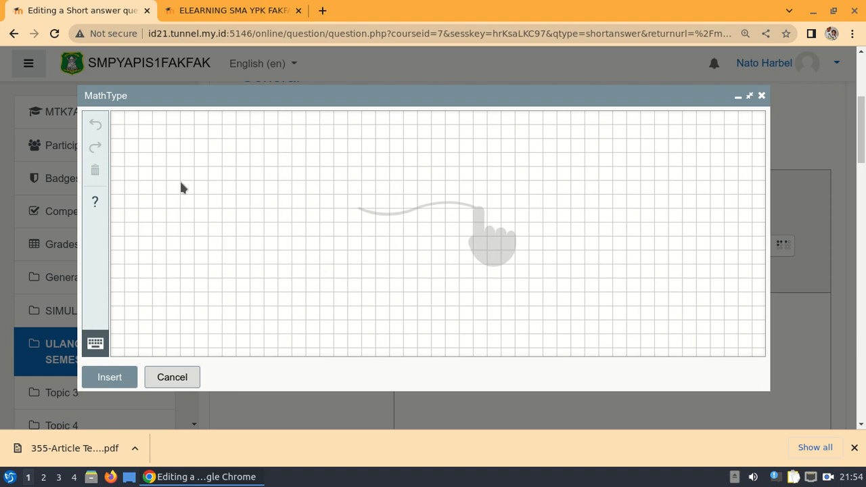
mouse_move(185, 162)
left_mouse_down()
mouse_move(196, 220)
mouse_move(212, 161)
mouse_move(289, 161)
mouse_move(247, 208)
left_mouse_up()
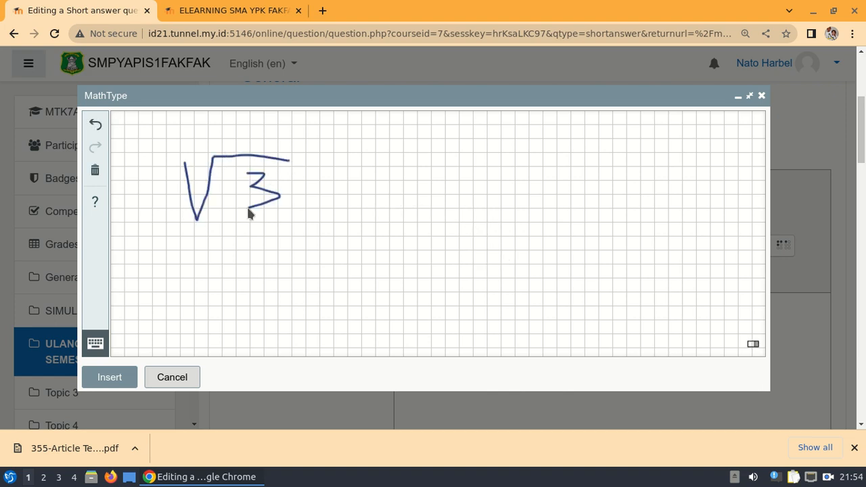
mouse_move(327, 168)
left_mouse_down()
mouse_move(362, 199)
mouse_move(330, 200)
left_mouse_up()
mouse_move(416, 166)
left_mouse_down()
mouse_move(410, 208)
mouse_move(458, 203)
left_mouse_up()
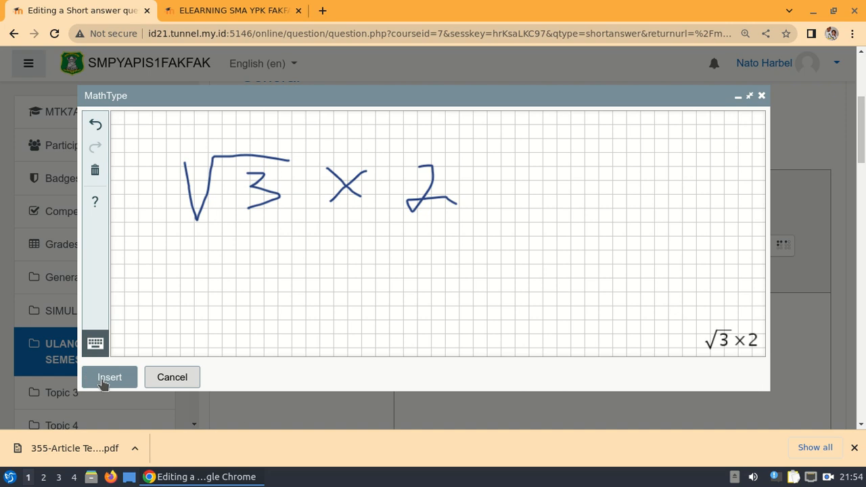
left_click(95, 171)
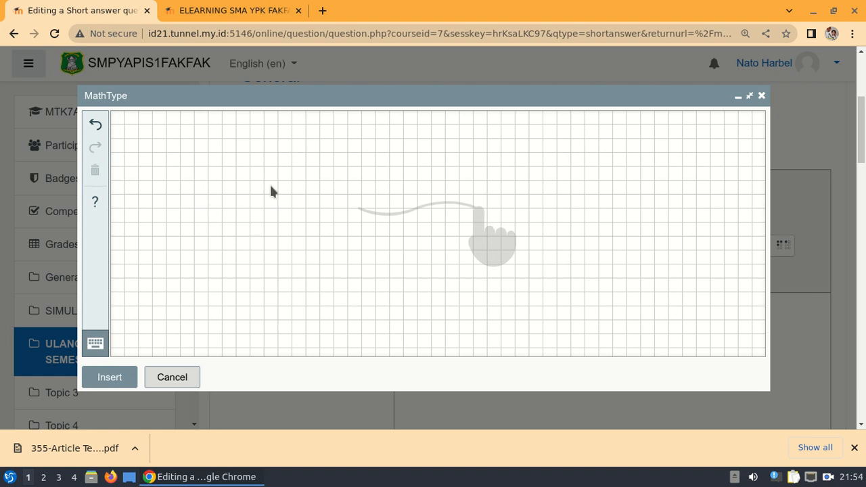
Try inserting the handwritten expression 4²(5²−4) into the question text, then delete it.
mouse_move(218, 172)
left_mouse_down()
mouse_move(254, 201)
mouse_move(248, 221)
left_mouse_up()
left_click_drag(270, 151, 288, 173)
left_click_drag(366, 154, 355, 228)
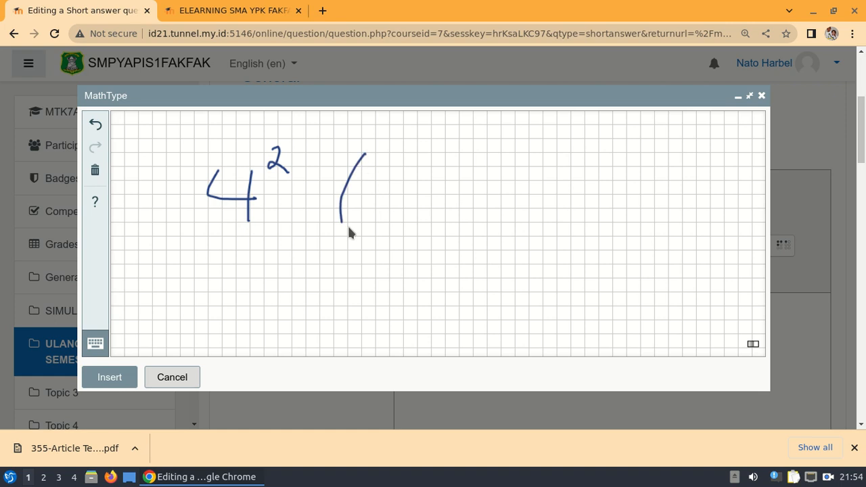
mouse_move(390, 179)
left_mouse_down()
mouse_move(416, 196)
mouse_move(388, 212)
left_mouse_up()
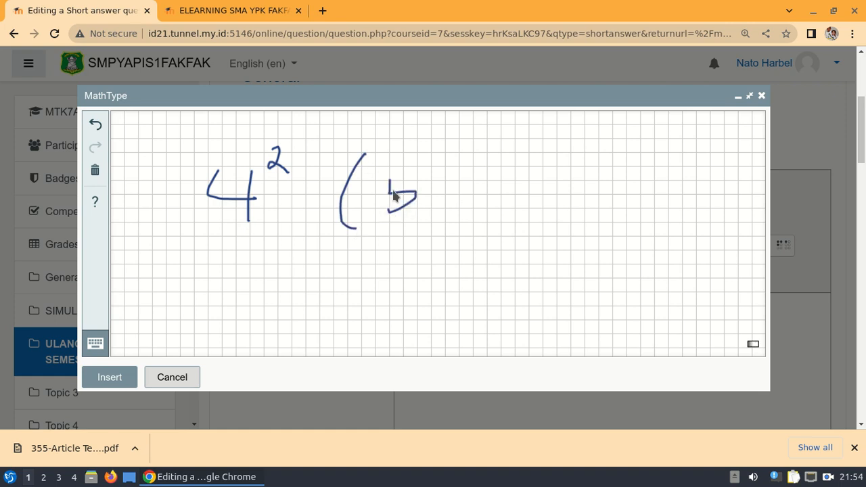
mouse_move(391, 178)
left_mouse_down()
mouse_move(418, 176)
mouse_move(434, 161)
mouse_move(479, 184)
mouse_move(526, 181)
left_mouse_up()
left_click_drag(525, 163, 517, 212)
left_click_drag(537, 152, 545, 226)
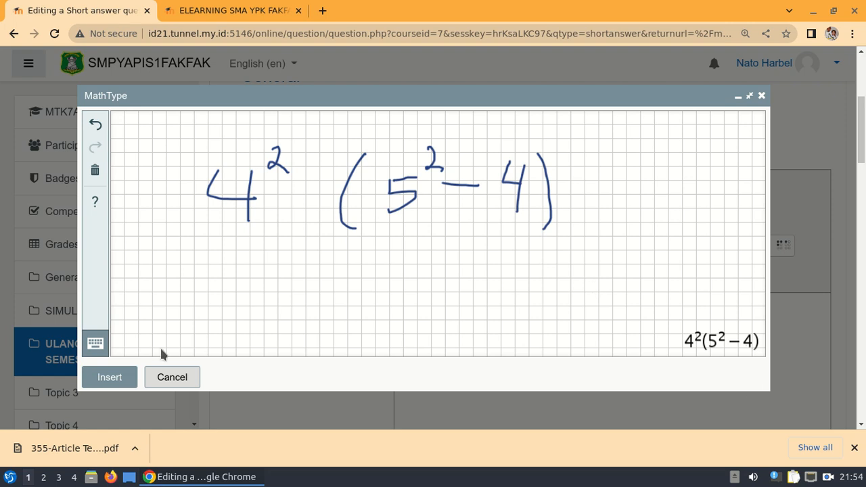
left_click(110, 377)
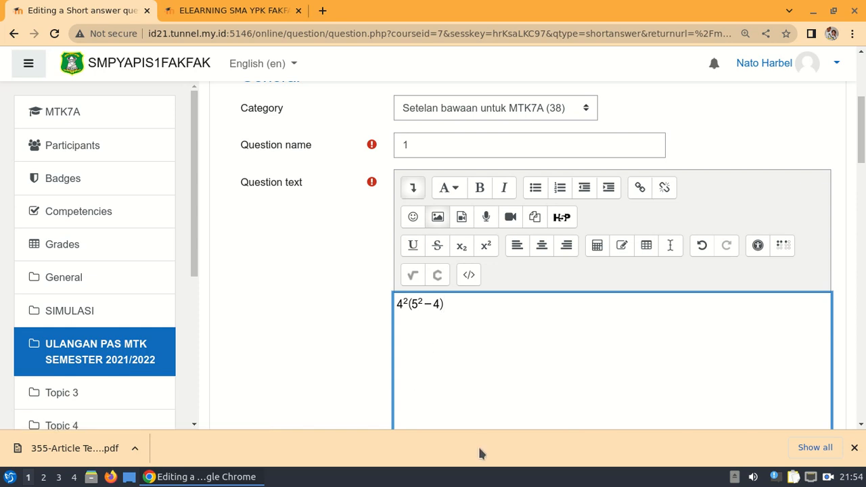
key("BackSpace")
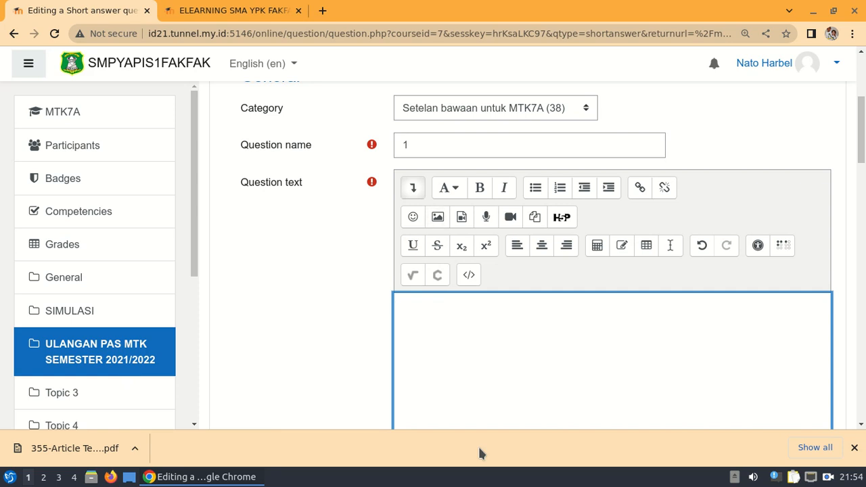
scroll(586, 364, "down", 3)
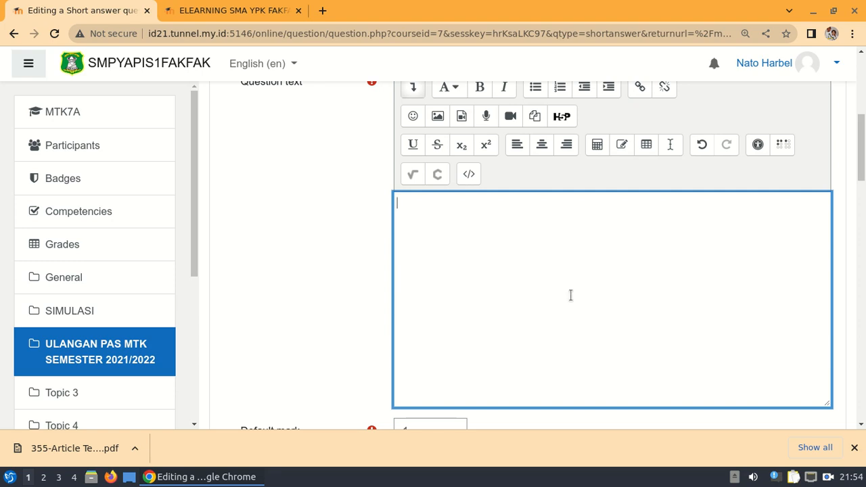
scroll(570, 294, "up", 3)
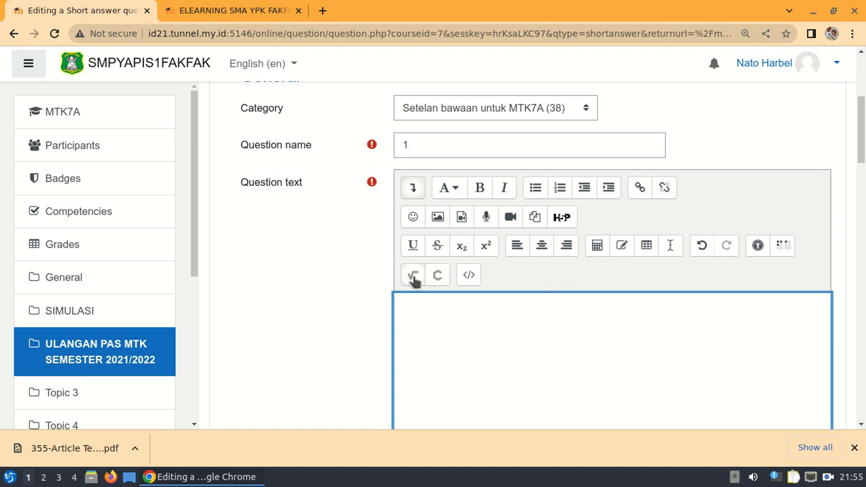
scroll(411, 277, "down", 4)
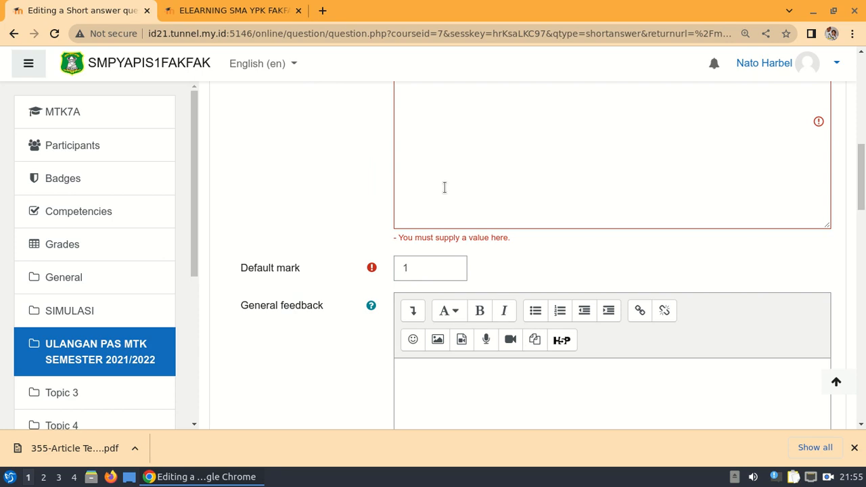
scroll(450, 199, "up", 4)
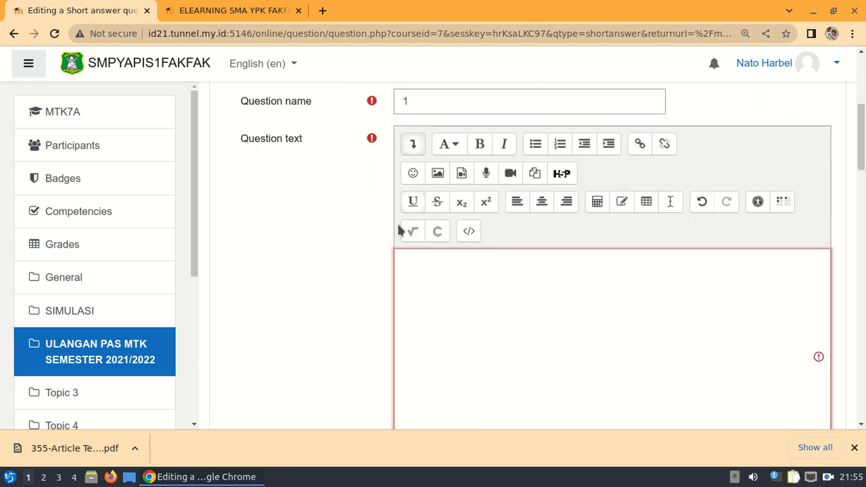
Open the MathType editor for the question text and browse its symbol palettes, including operators, arrows, Greek letters, matrices and brackets.
left_click(413, 146)
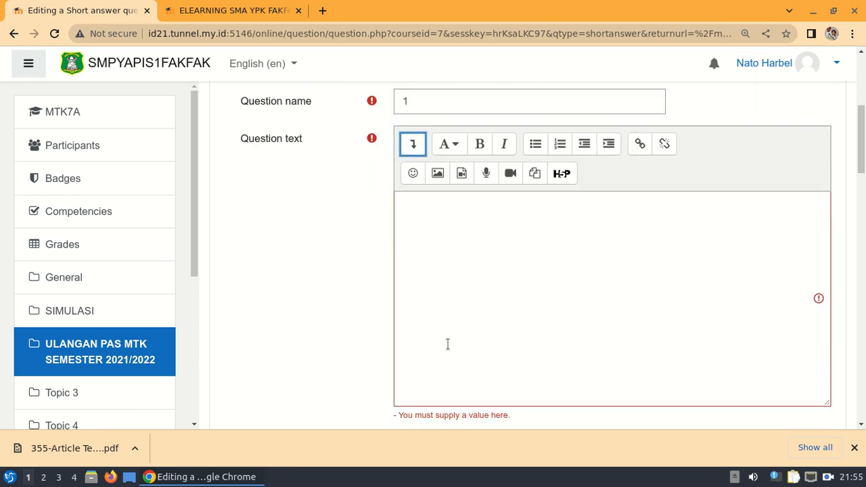
left_click(413, 146)
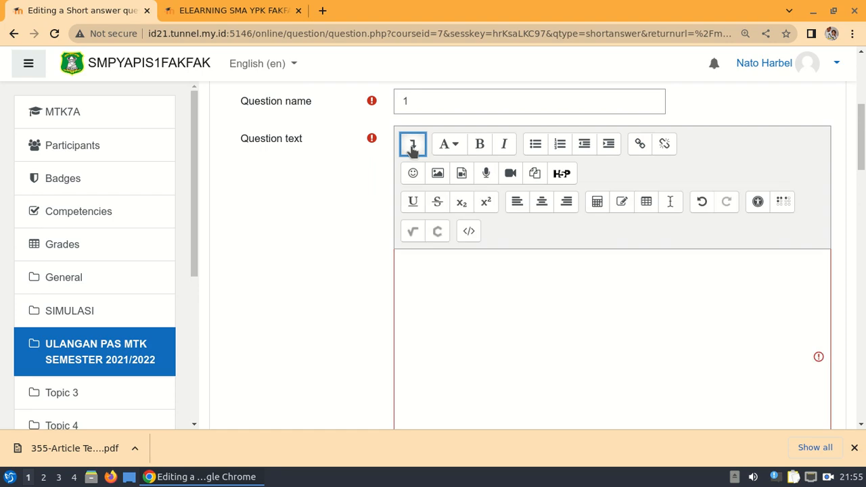
left_click(412, 231)
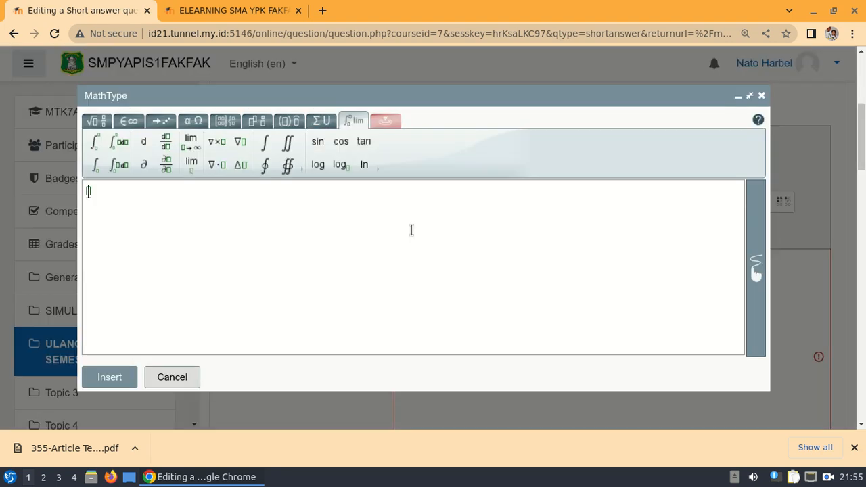
left_click(96, 124)
left_click(131, 127)
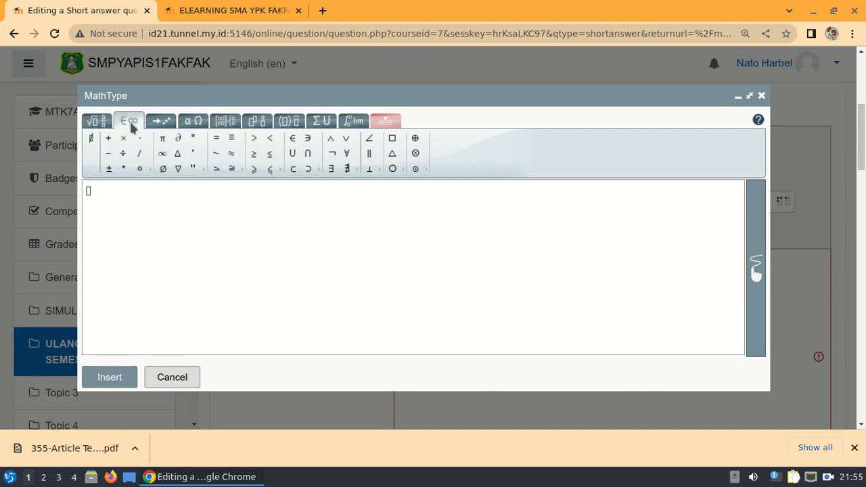
left_click(169, 128)
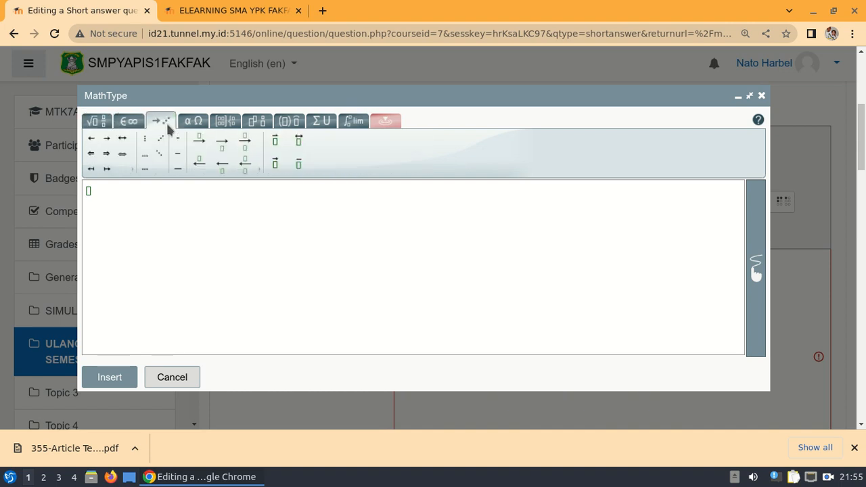
left_click(194, 128)
left_click(228, 128)
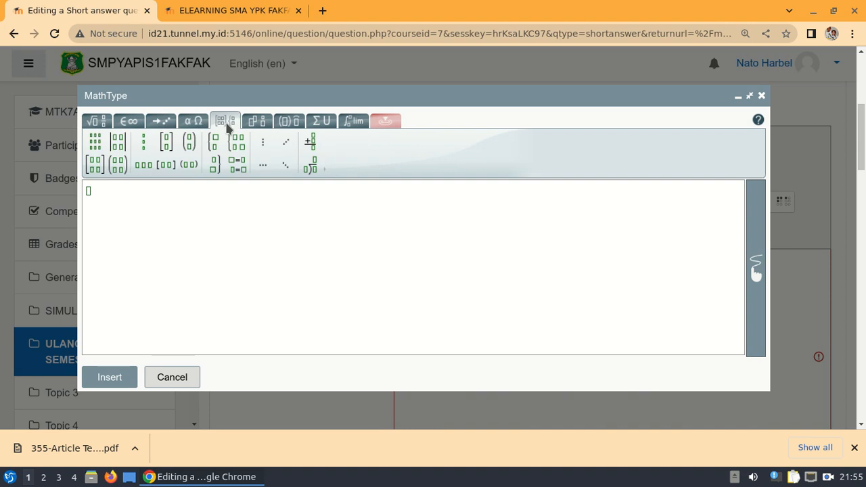
left_click(257, 126)
left_click(288, 126)
left_click(259, 122)
left_click(227, 121)
Enter a trial vertical-bar matrix of three rows and two columns with rows 1 1, 1 2 and 2 3, followed by x.
left_click(120, 143)
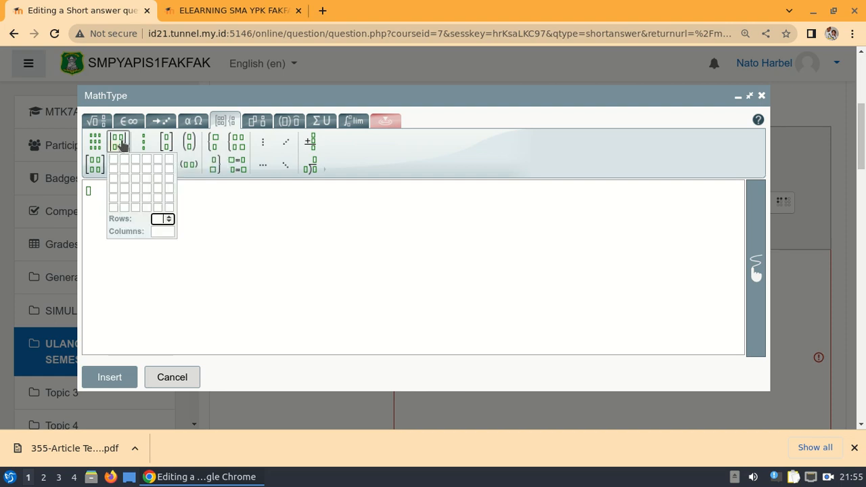
left_click(123, 178)
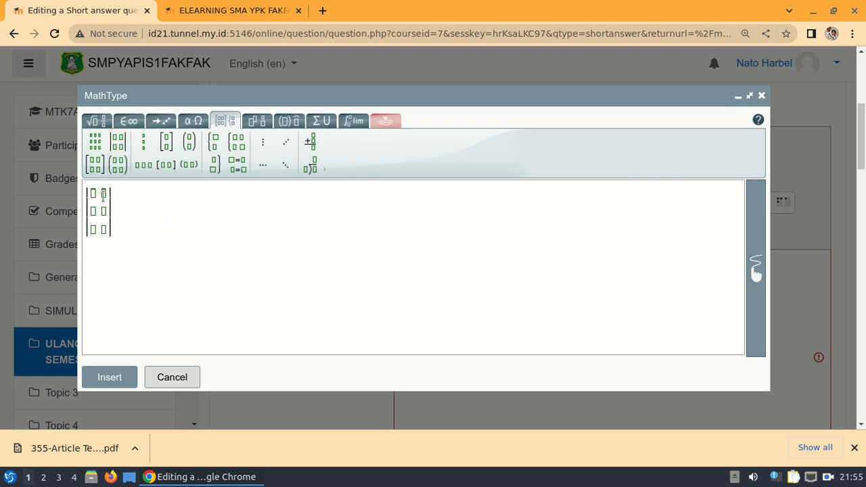
type("1")
key("Tab")
type("1")
key("Tab")
type("1")
key("Tab")
type("2")
left_click(94, 228)
type("2")
key("Tab")
type("3")
left_click(141, 211)
type("x")
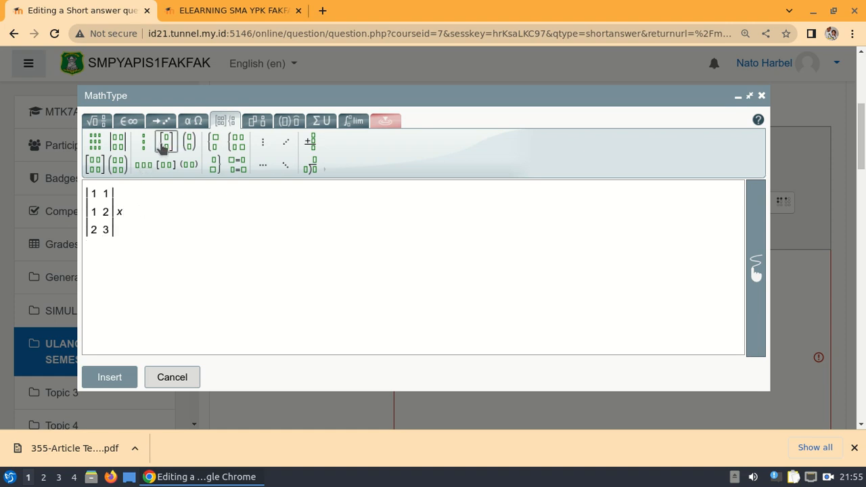
Add a second vertical-bar matrix of three rows and two columns after the x, with rows 3 1, 3 1 and 1 1.
left_click(119, 142)
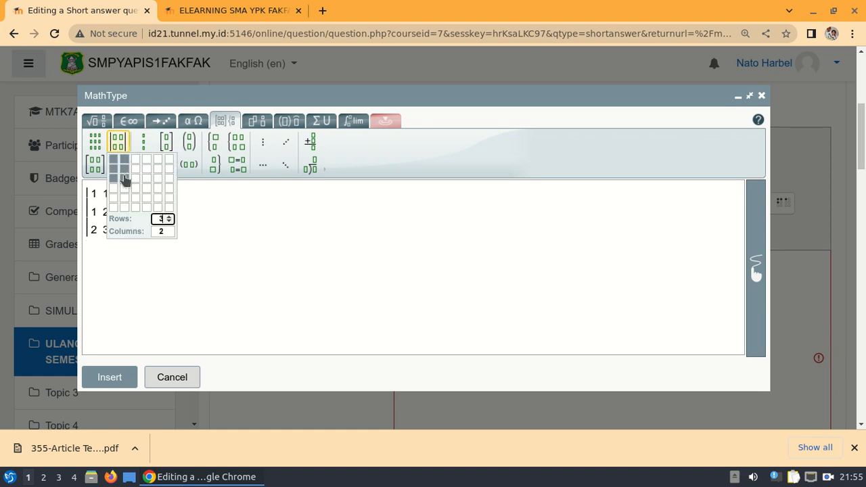
left_click(129, 184)
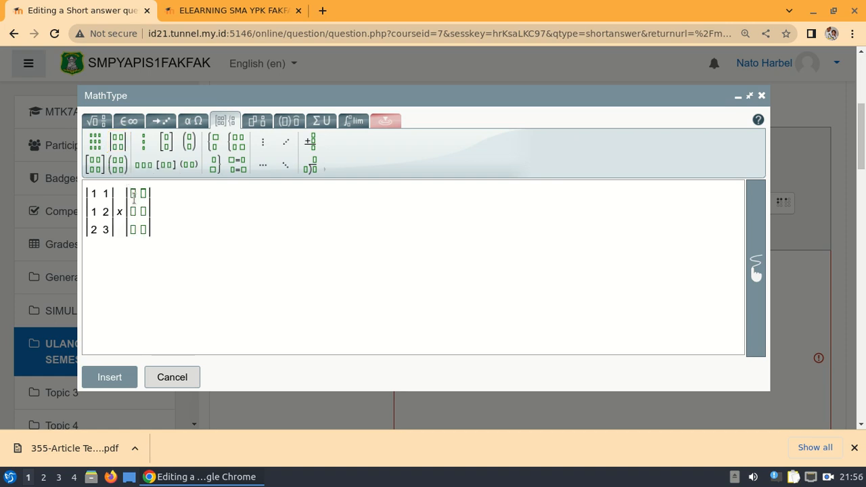
type("3")
left_click(134, 212)
type("3")
type("1 ")
type("1")
key("Down")
type("1")
key("Down")
type("1")
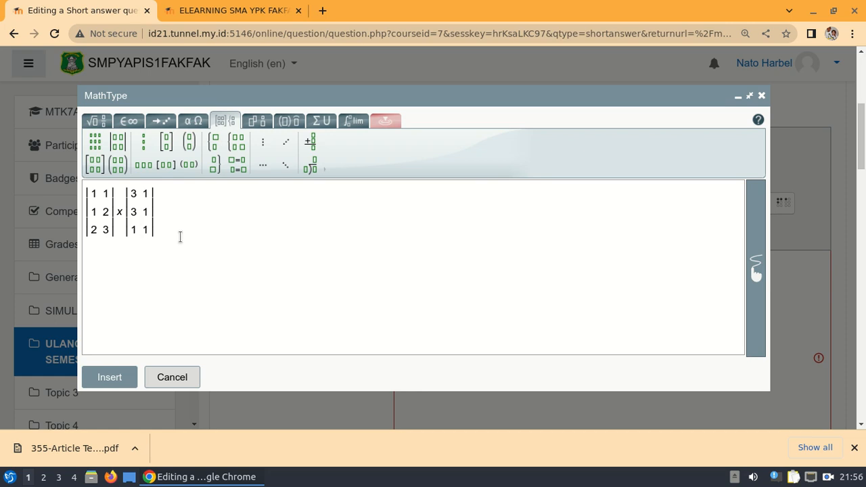
Clear the whole trial matrix product from the equation editor.
left_click(173, 379)
left_click(352, 259)
left_click_drag(155, 237, 82, 203)
key("Delete")
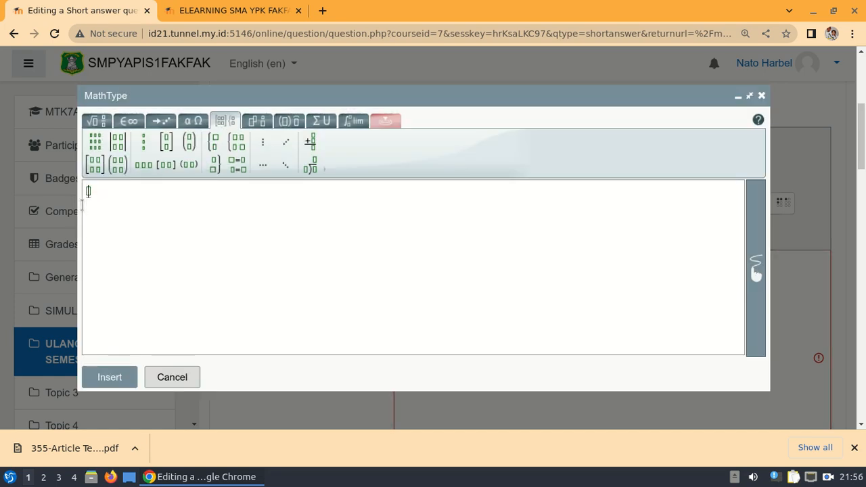
Try inserting a handwritten √25 + 2 = into the question text, then delete the inserted equation.
left_click(757, 271)
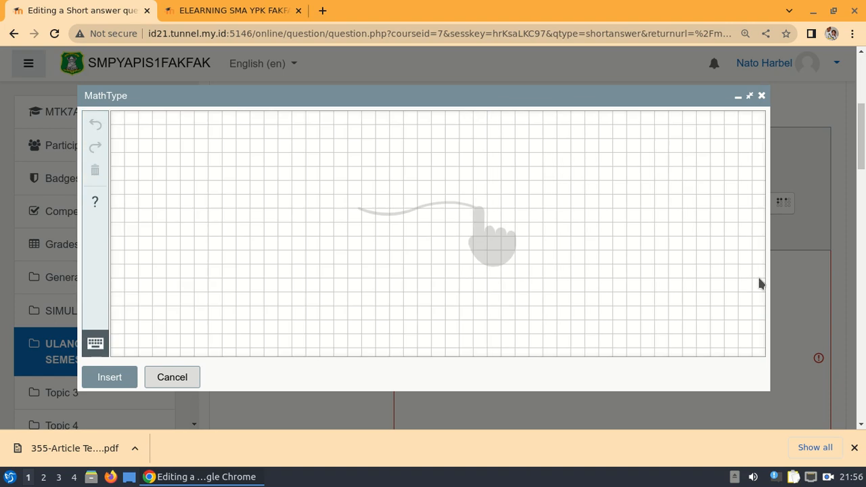
mouse_move(206, 155)
left_mouse_down()
mouse_move(236, 193)
mouse_move(240, 150)
mouse_move(308, 148)
left_mouse_up()
left_click_drag(274, 180, 316, 228)
left_click_drag(321, 179, 351, 181)
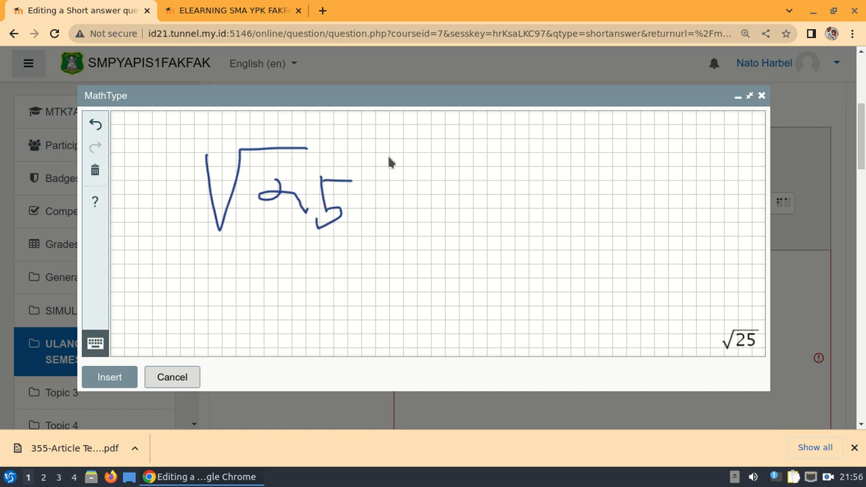
mouse_move(397, 154)
left_mouse_down()
mouse_move(397, 199)
mouse_move(410, 175)
mouse_move(491, 212)
left_mouse_up()
mouse_move(532, 174)
left_mouse_down()
mouse_move(560, 177)
mouse_move(559, 195)
left_mouse_up()
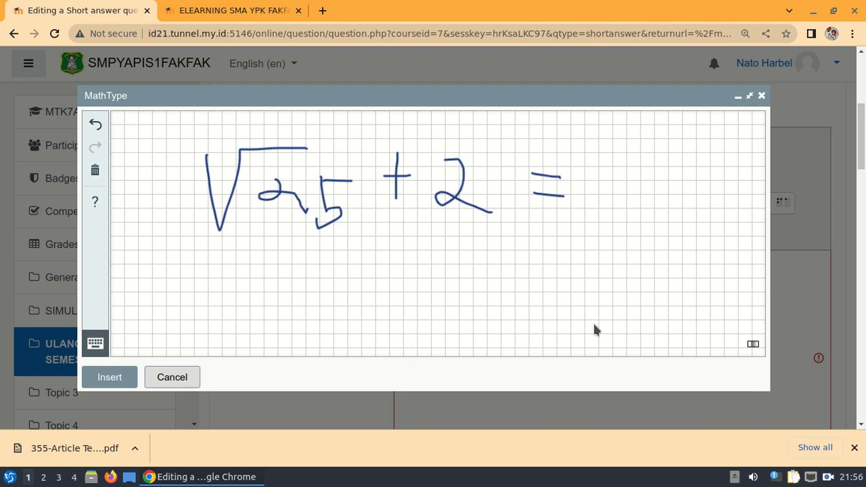
left_click(109, 376)
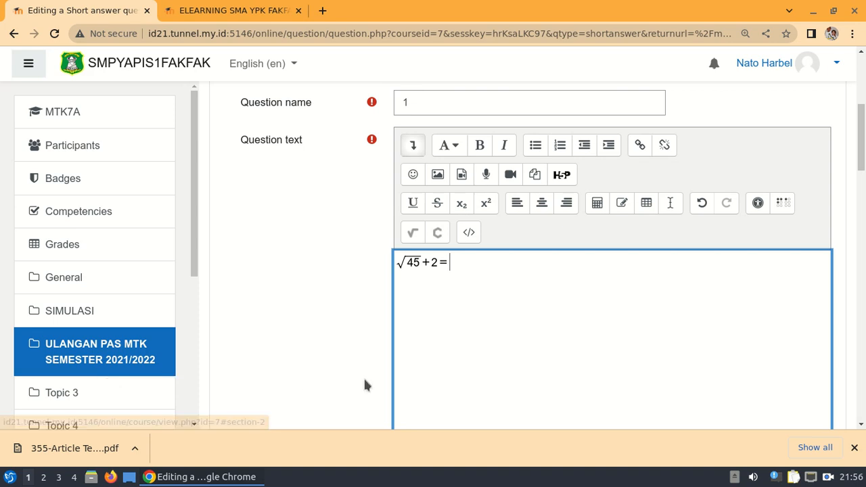
left_click_drag(459, 264, 360, 268)
key("Delete")
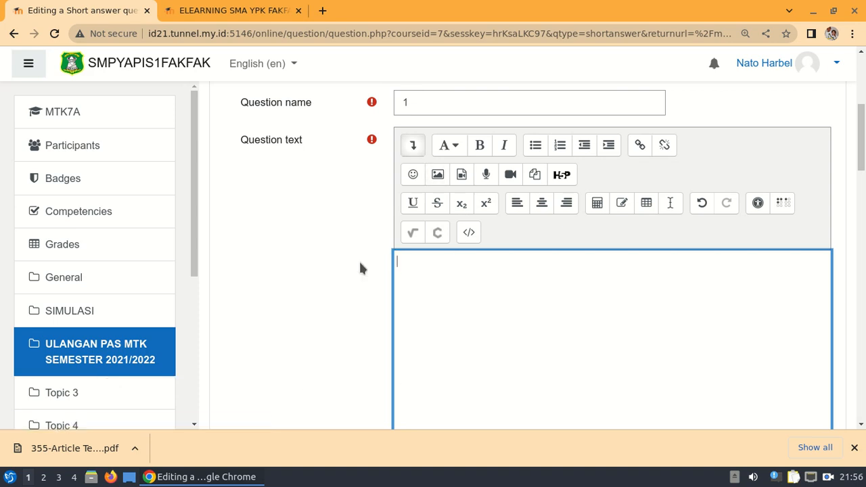
Write √25 + 2 = by hand in MathType's handwriting mode and insert it into the question text.
left_click(414, 235)
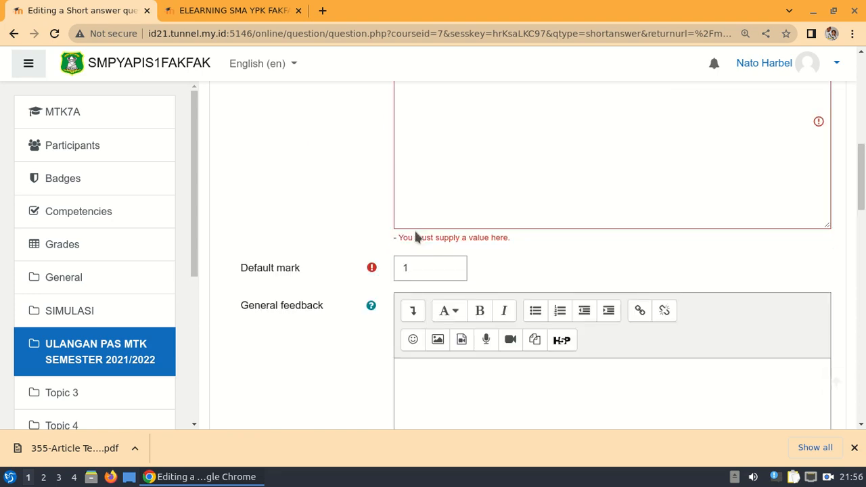
scroll(567, 223, "up", 3)
scroll(567, 222, "up", 1)
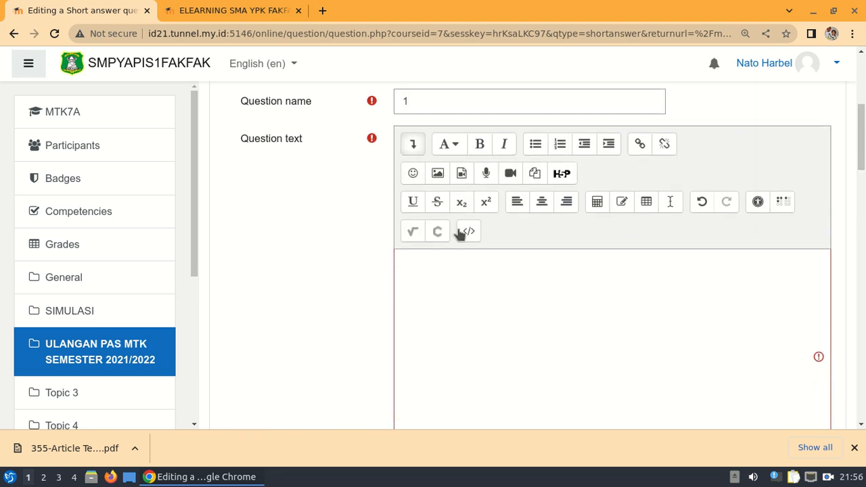
left_click(412, 231)
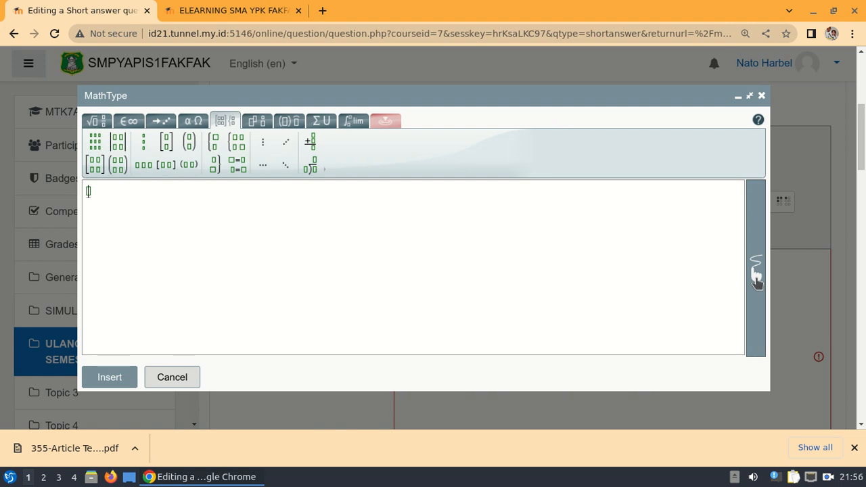
left_click(755, 277)
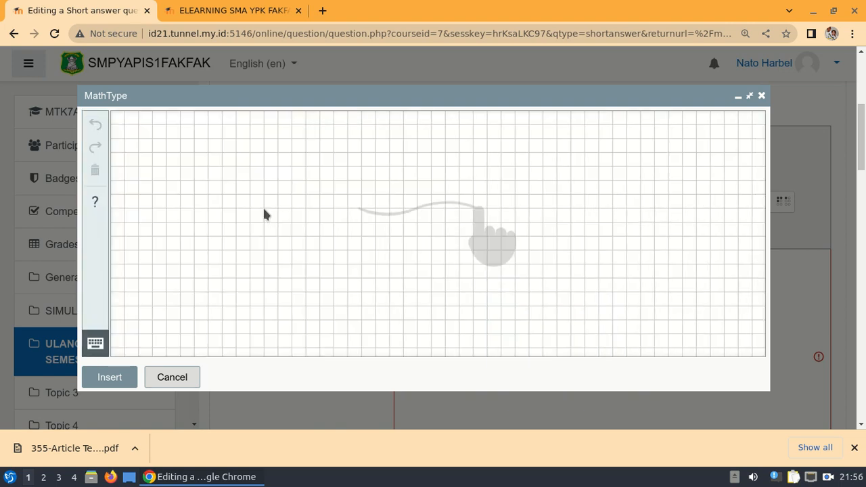
mouse_move(153, 174)
left_mouse_down()
mouse_move(177, 184)
mouse_move(184, 160)
mouse_move(238, 164)
left_mouse_up()
left_click_drag(195, 190, 230, 215)
mouse_move(240, 179)
left_mouse_down()
mouse_move(241, 201)
mouse_move(278, 180)
left_mouse_up()
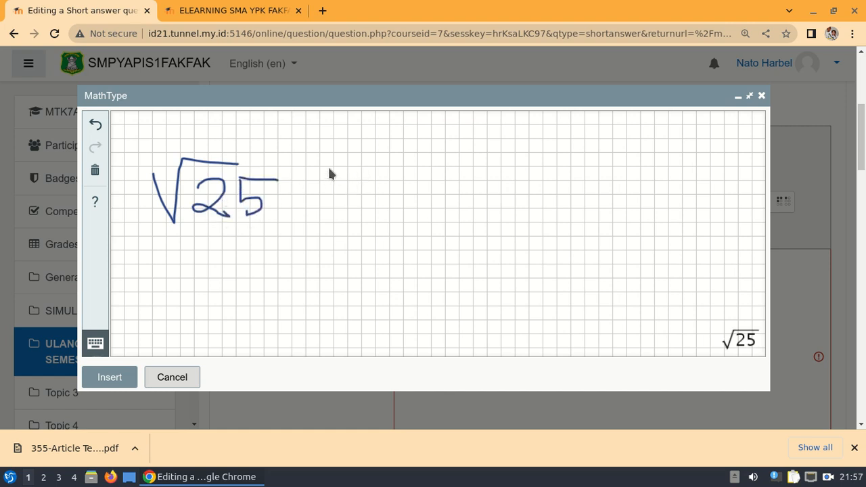
left_click_drag(328, 169, 332, 221)
mouse_move(398, 180)
left_mouse_down()
mouse_move(398, 207)
mouse_move(431, 215)
left_mouse_up()
mouse_move(513, 181)
left_mouse_down()
mouse_move(530, 182)
mouse_move(531, 205)
left_mouse_up()
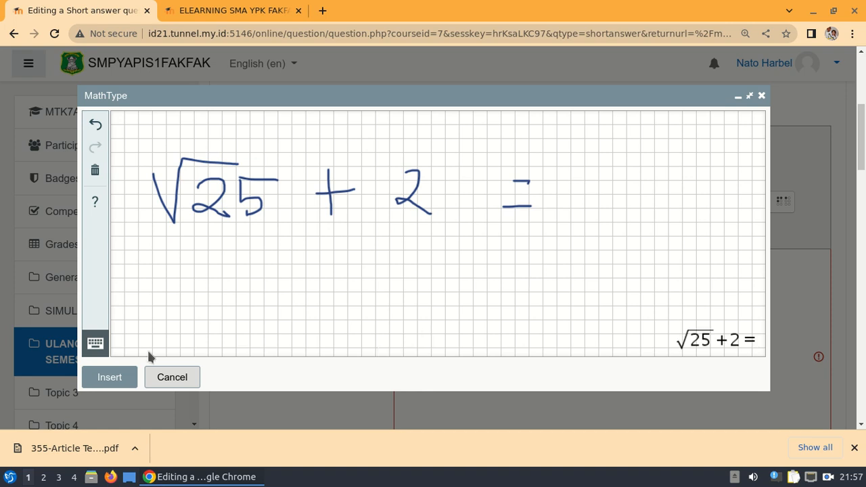
left_click(110, 377)
Enter 7 as Answer 1 and set its grade to 100%.
scroll(467, 274, "down", 4)
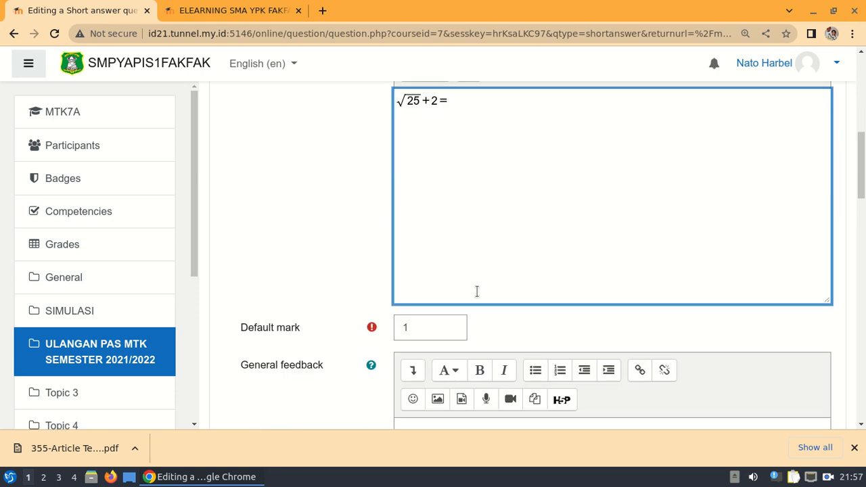
scroll(477, 291, "down", 7)
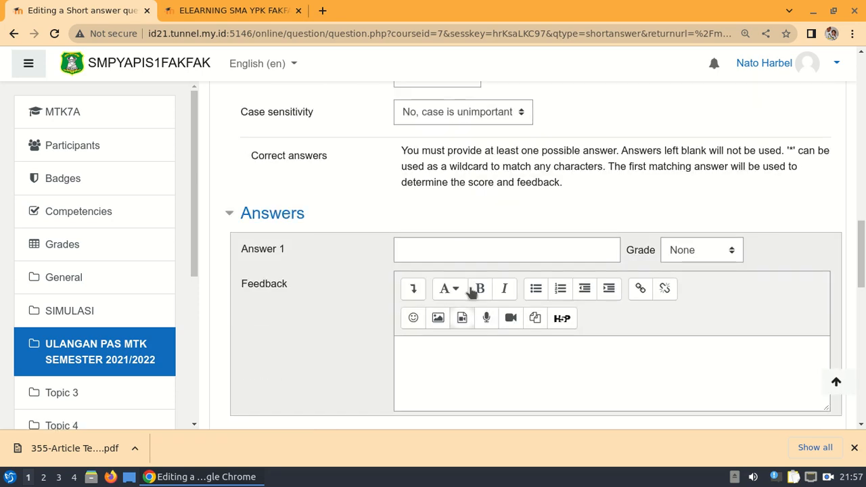
left_click(464, 250)
type("7")
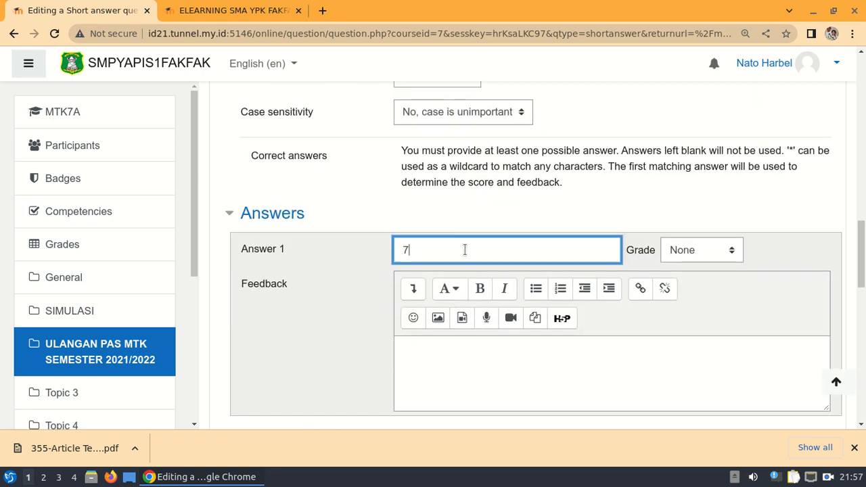
left_click(721, 249)
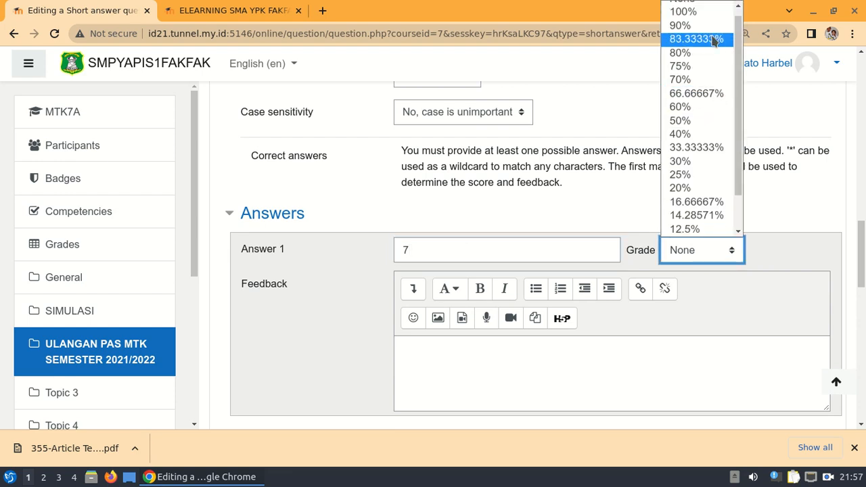
left_click(685, 12)
Save the short answer question and return to the quiz editing page.
scroll(460, 290, "down", 10)
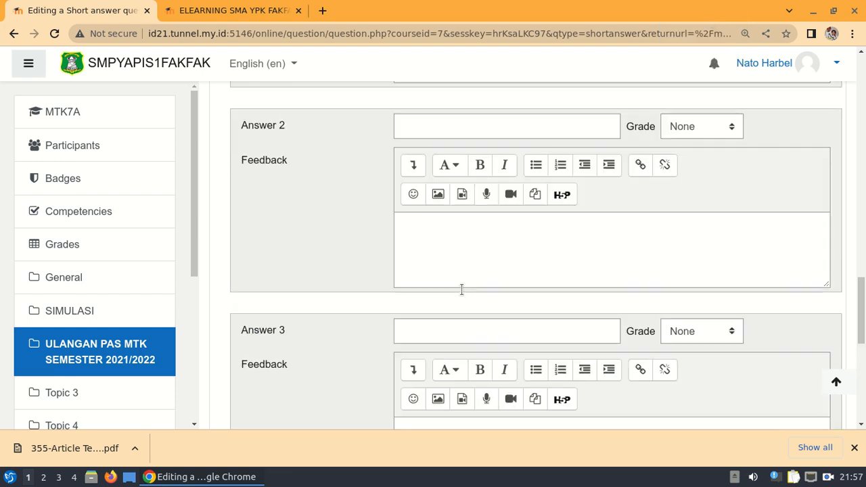
scroll(459, 310, "down", 5)
left_click(459, 255)
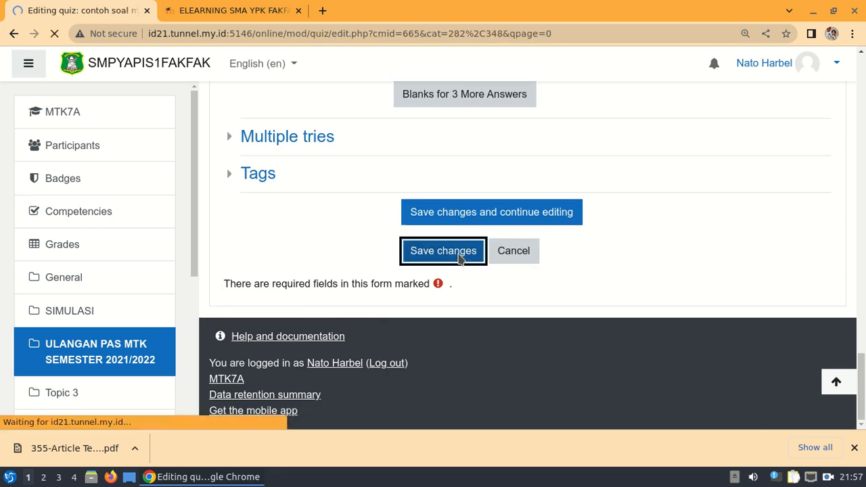
Add a new Multiple choice question after question 1 on page 1 of the quiz.
scroll(582, 237, "down", 3)
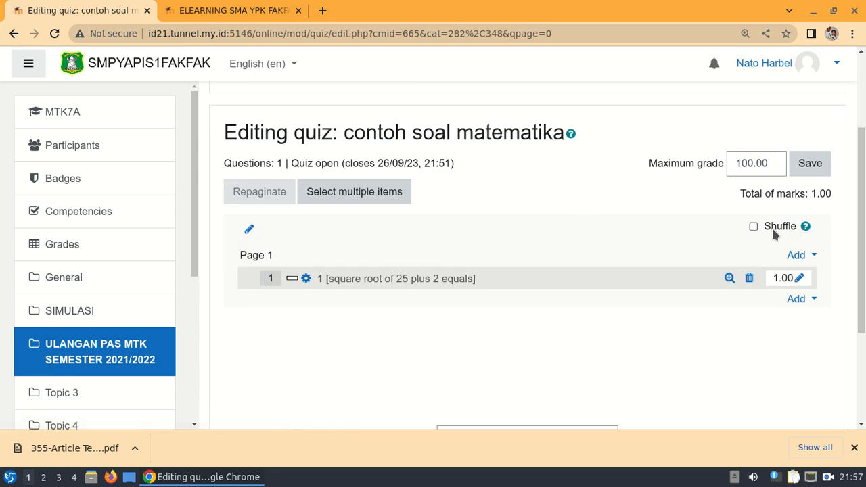
left_click(796, 299)
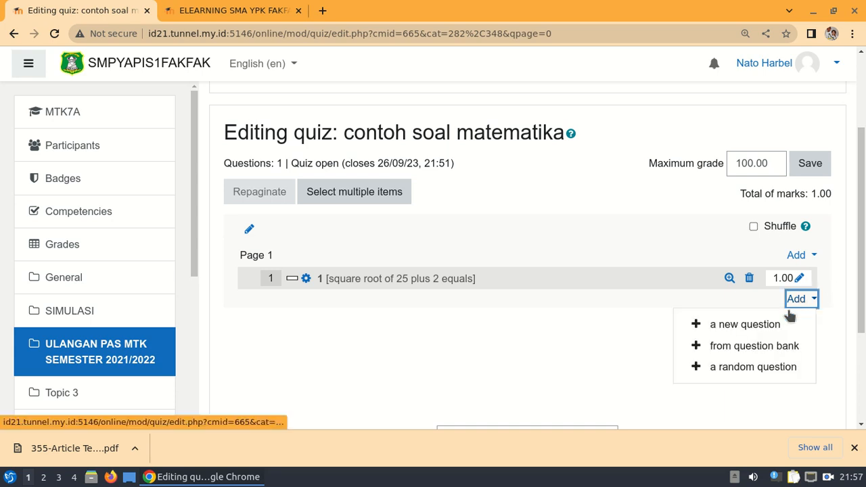
left_click(753, 328)
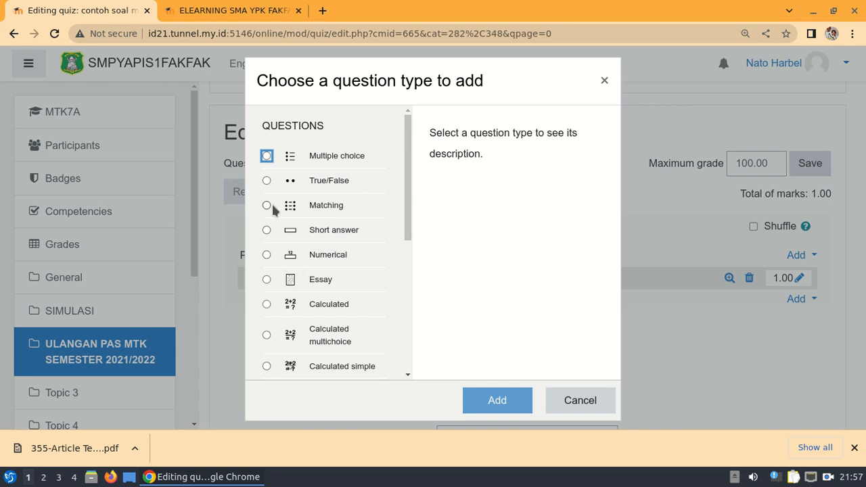
left_click(325, 159)
left_click(497, 400)
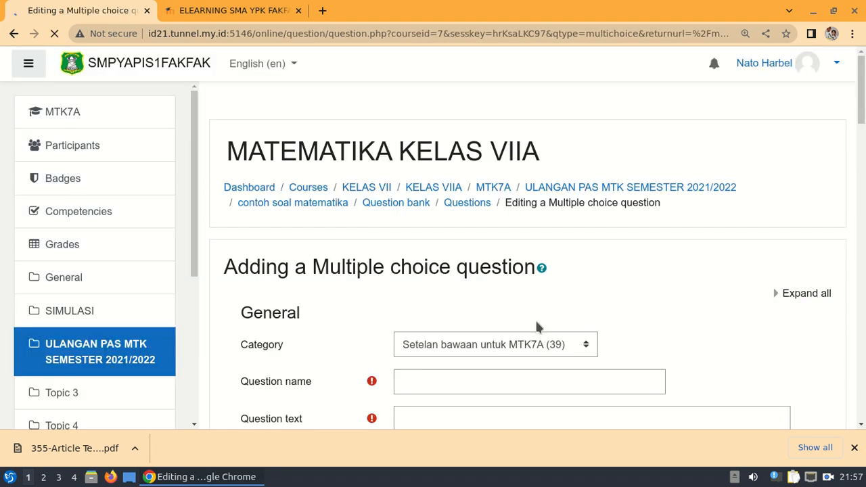
scroll(535, 318, "down", 1)
left_click(437, 312)
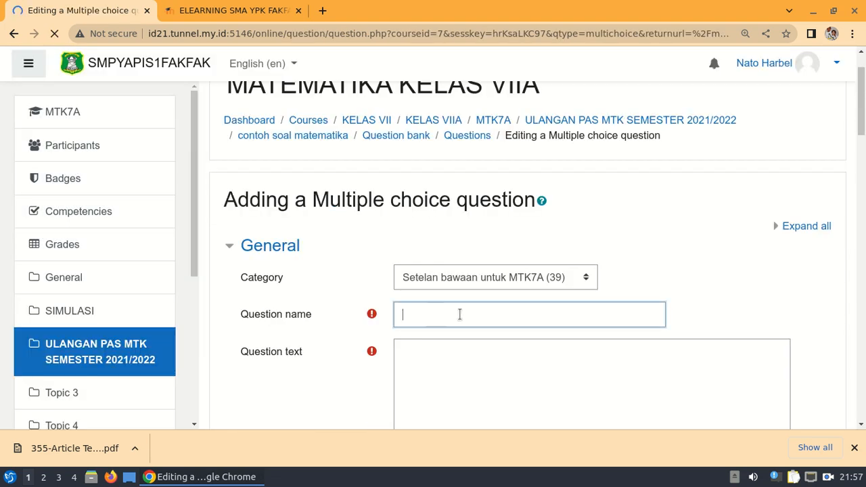
scroll(436, 312, "down", 2)
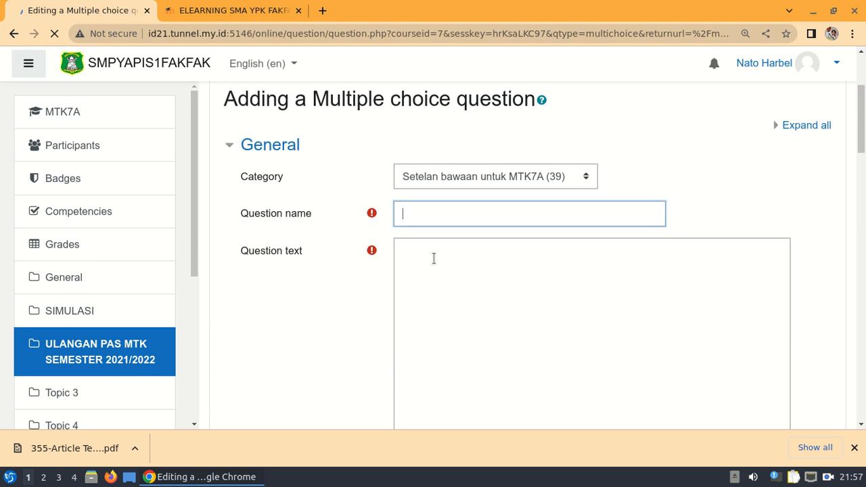
left_click(466, 176)
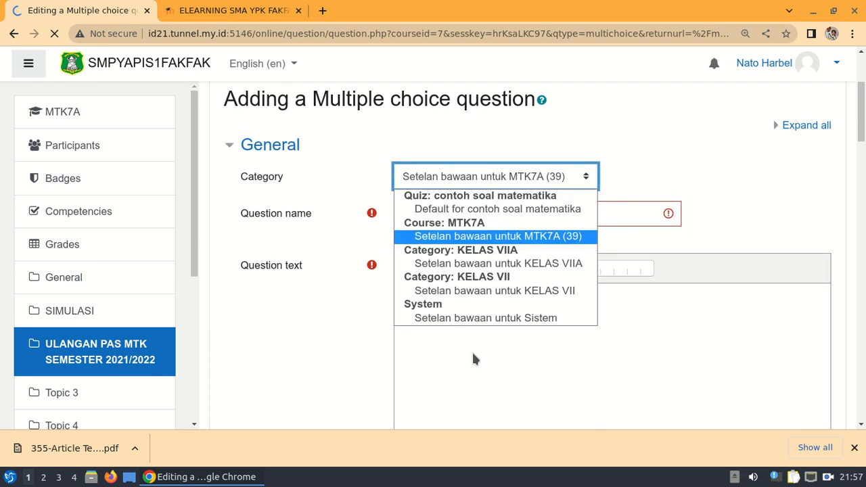
key("Down")
key("Down")
key("Down")
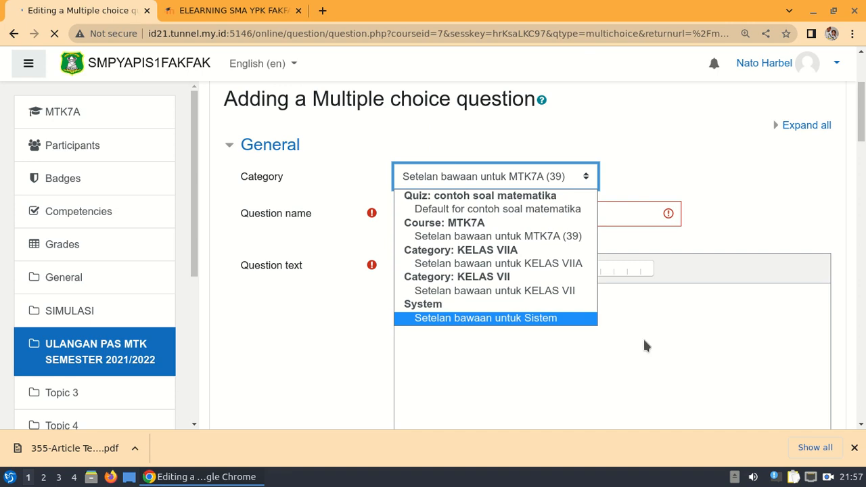
left_click(679, 344)
left_click(678, 344)
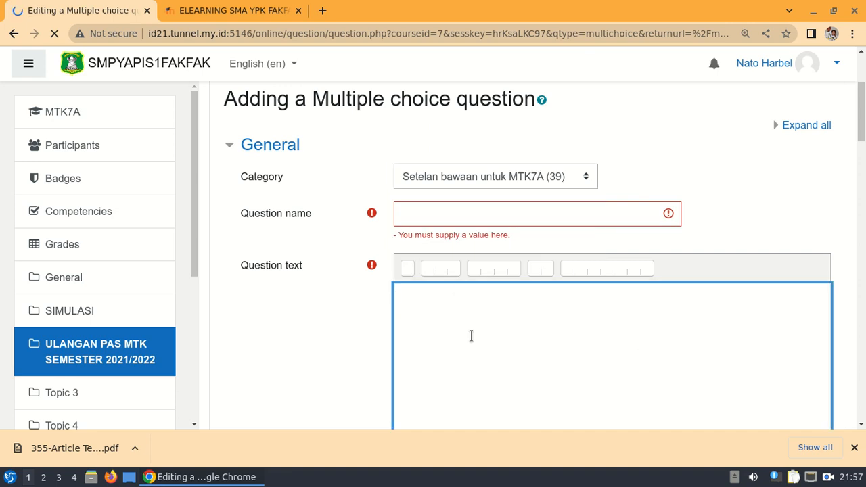
Name the multiple choice question 2.
scroll(460, 297, "down", 1)
scroll(459, 296, "down", 3)
scroll(460, 290, "up", 3)
left_click(434, 180)
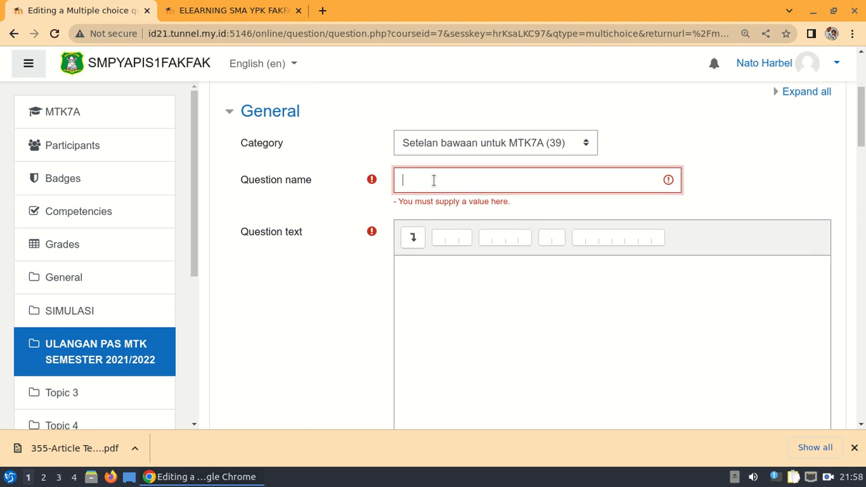
type("2")
Open an enlarged MathType editor for the question text and switch it to handwriting mode.
left_click(440, 304)
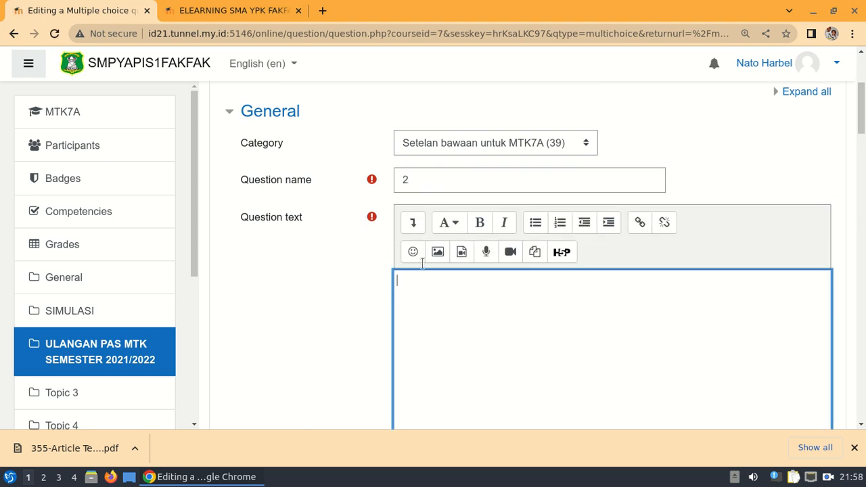
left_click(413, 225)
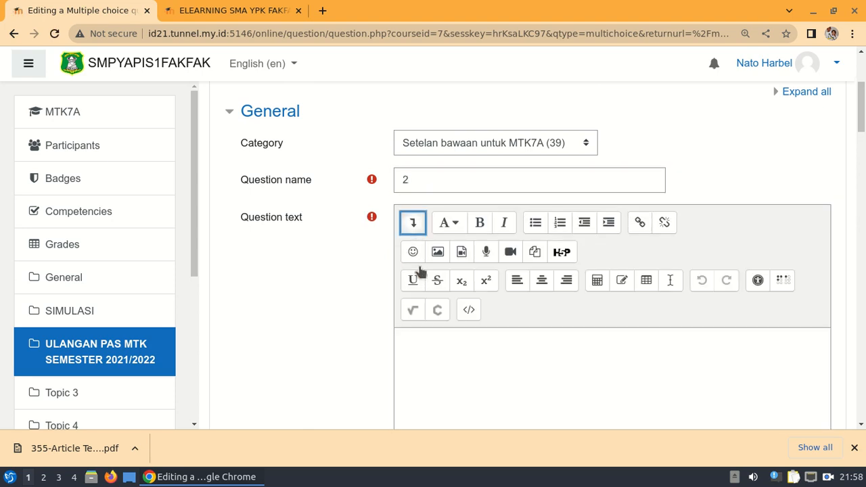
left_click(412, 311)
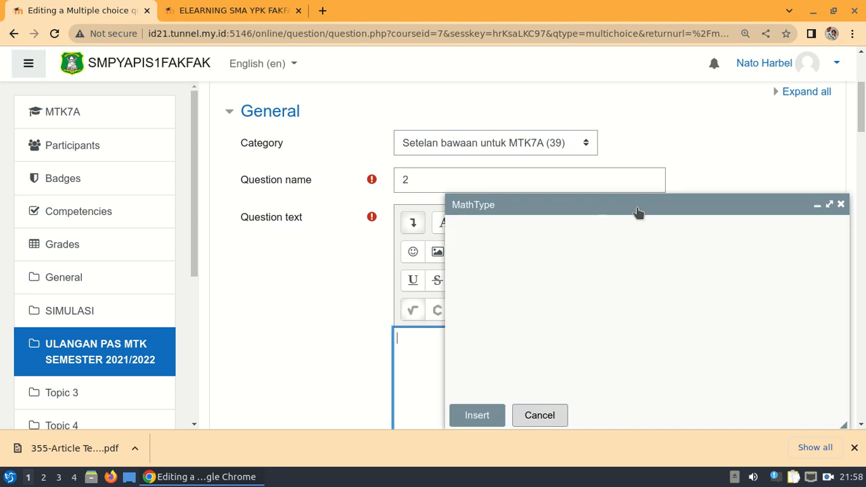
left_click(829, 205)
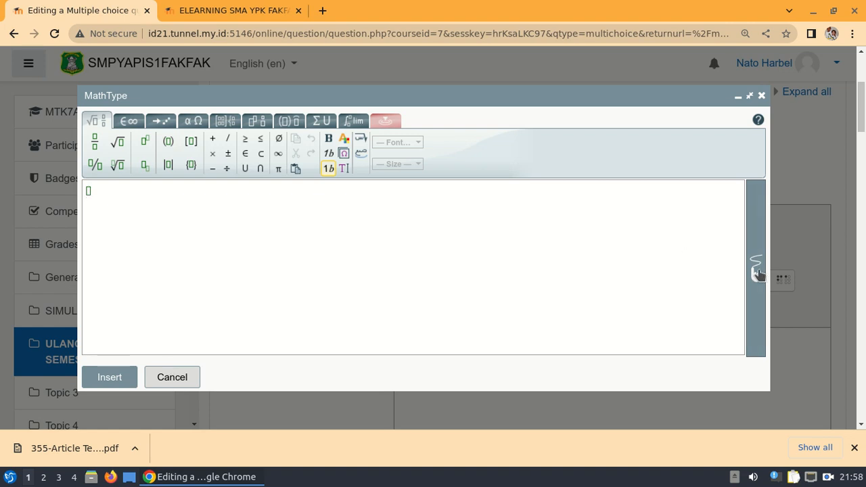
left_click(756, 268)
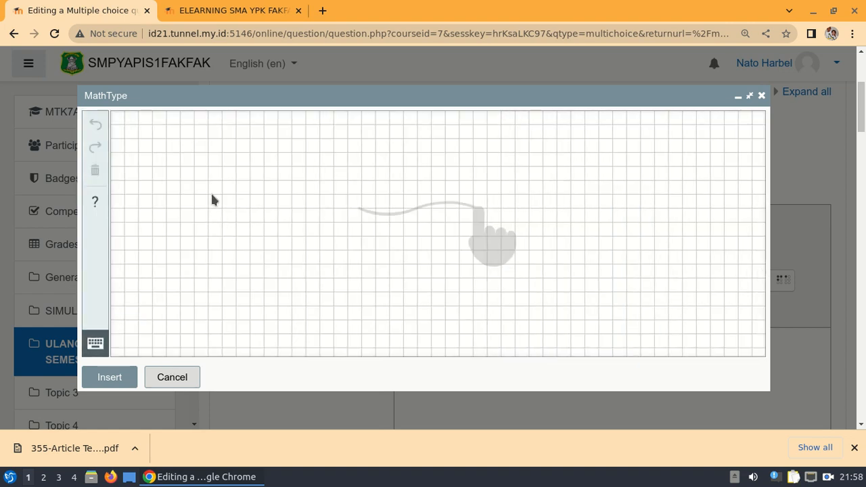
Write (4² + 5) − 7 = by hand in MathType and insert it into the question text.
left_click_drag(160, 160, 154, 211)
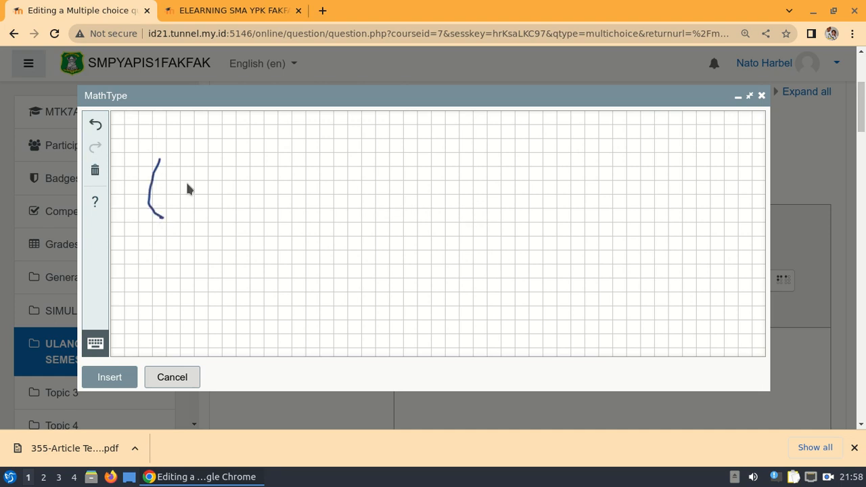
left_click_drag(203, 172, 202, 211)
mouse_move(216, 175)
left_mouse_down()
mouse_move(247, 179)
mouse_move(274, 210)
mouse_move(295, 188)
mouse_move(324, 204)
left_mouse_up()
left_click_drag(346, 174, 349, 173)
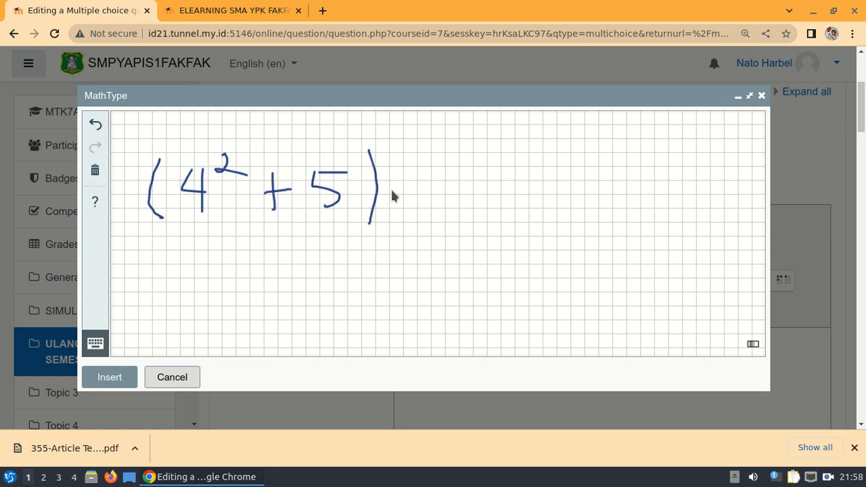
mouse_move(427, 164)
left_mouse_down()
mouse_move(452, 163)
mouse_move(437, 211)
left_mouse_up()
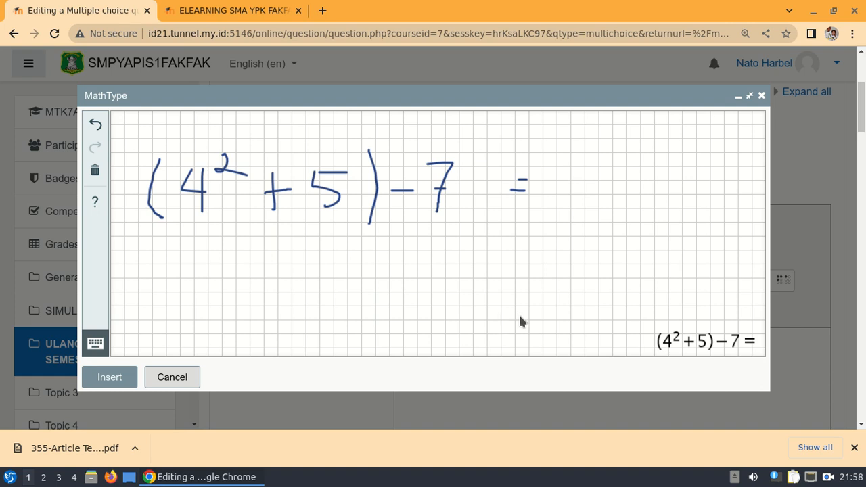
left_click(121, 382)
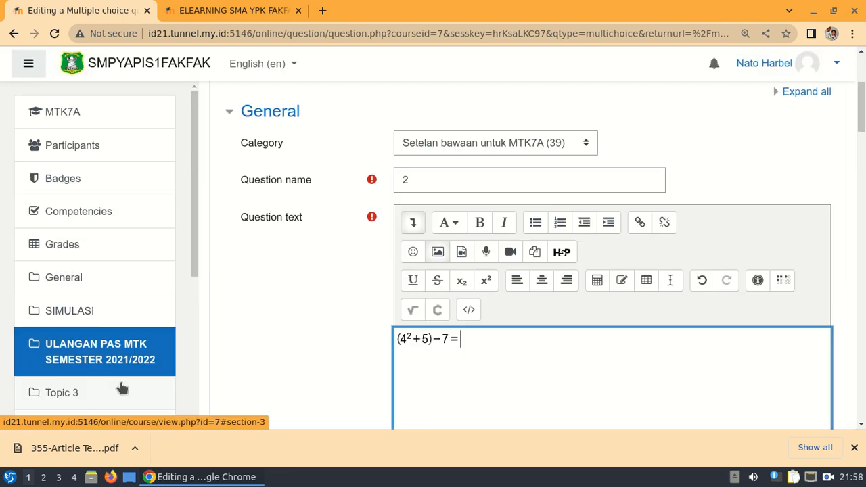
Enter 14 as Choice 1 and set its grade to 100%.
scroll(488, 307, "down", 1)
scroll(488, 299, "down", 8)
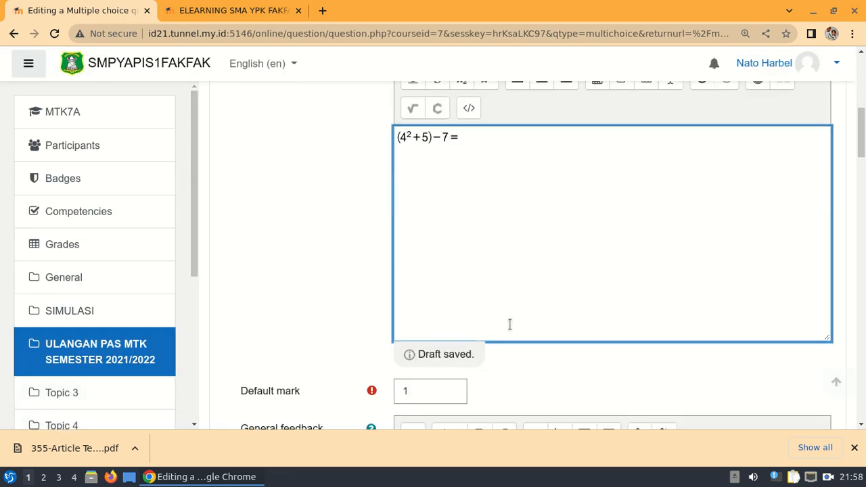
scroll(508, 324, "down", 5)
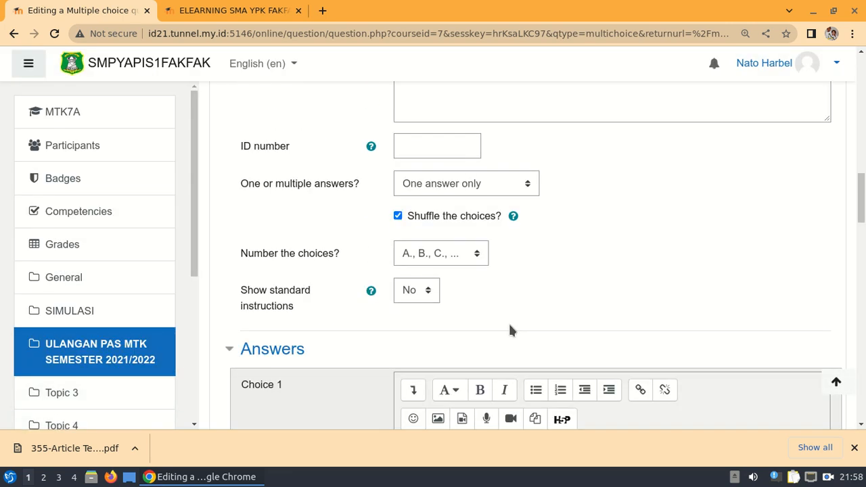
left_click(432, 280)
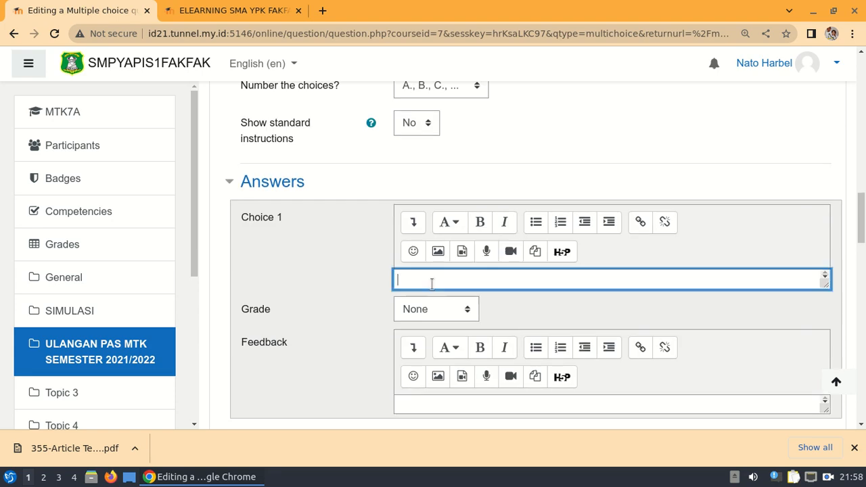
type("14")
left_click(456, 312)
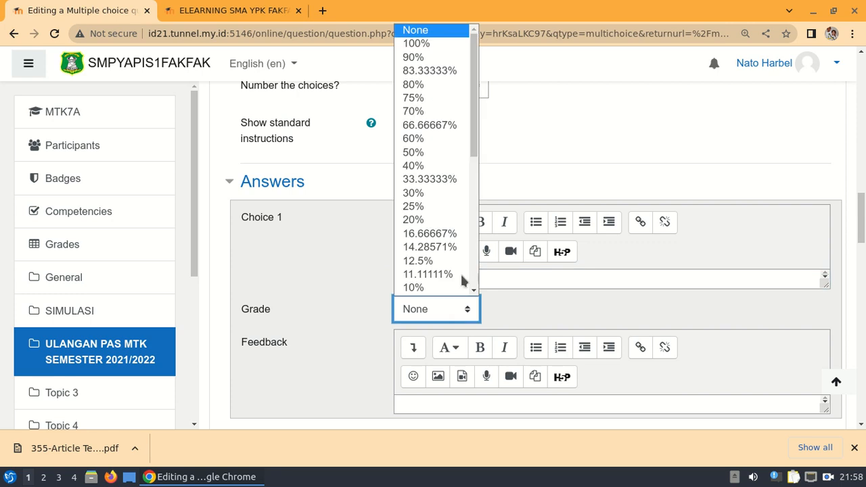
left_click(433, 47)
Recheck the equation in the question text and enter 15 as Choice 2.
scroll(506, 213, "up", 8)
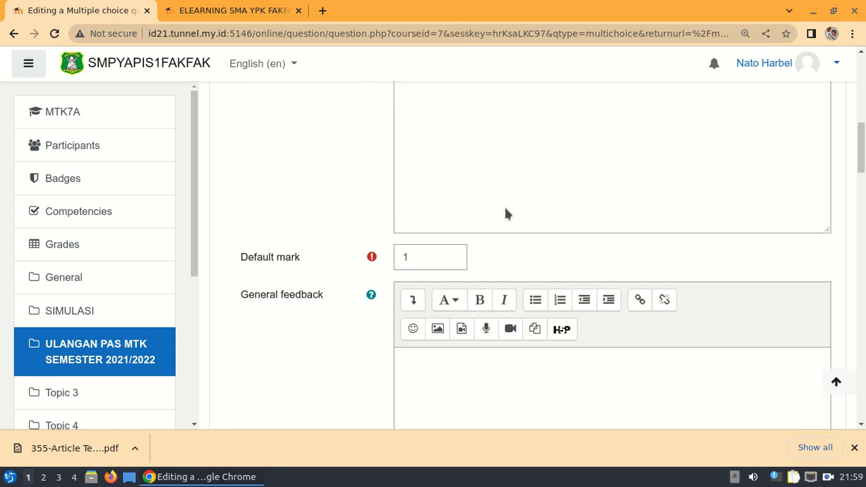
scroll(504, 214, "up", 3)
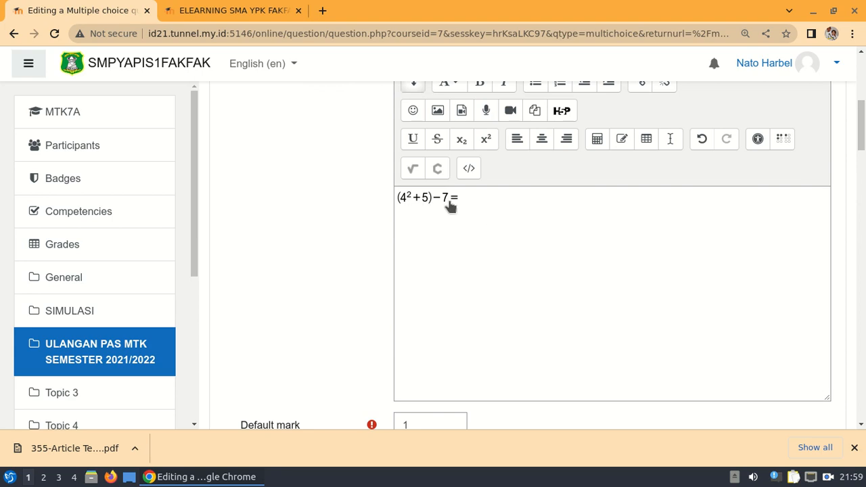
scroll(450, 206, "down", 10)
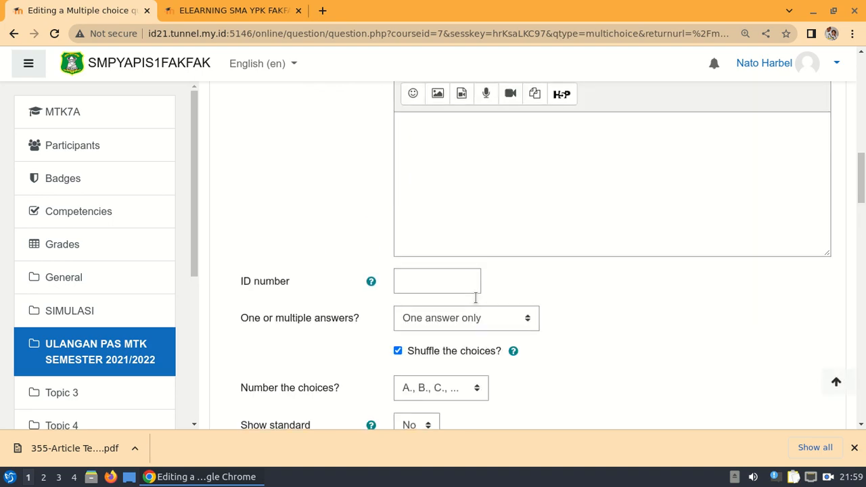
scroll(477, 304, "down", 2)
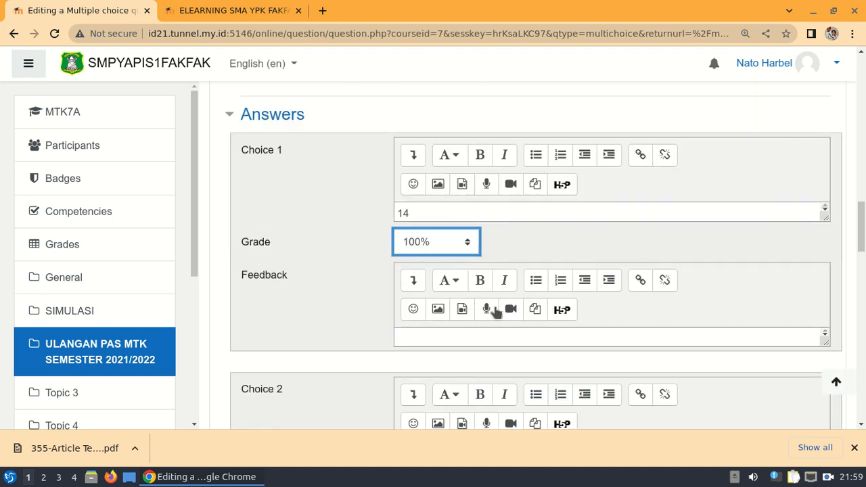
scroll(475, 304, "down", 3)
left_click(426, 349)
type("15")
Enter 16 as Choice 3 and 17 as Choice 4, leaving their grades at None.
scroll(451, 338, "down", 8)
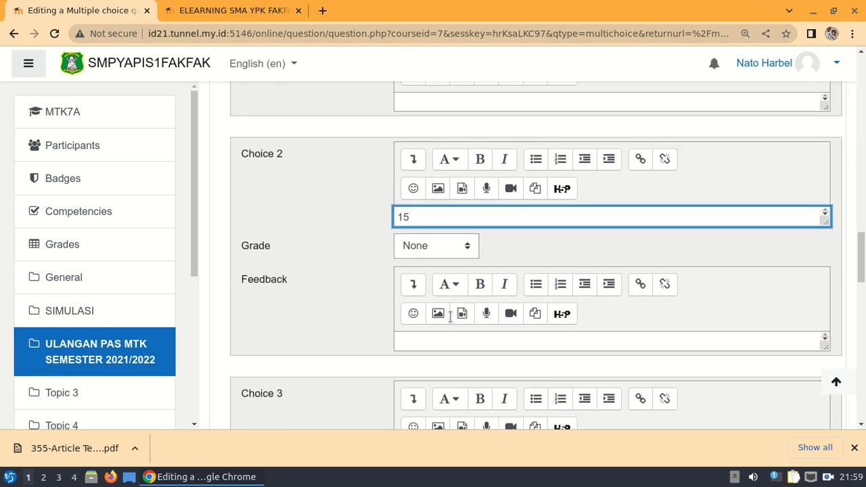
left_click(433, 323)
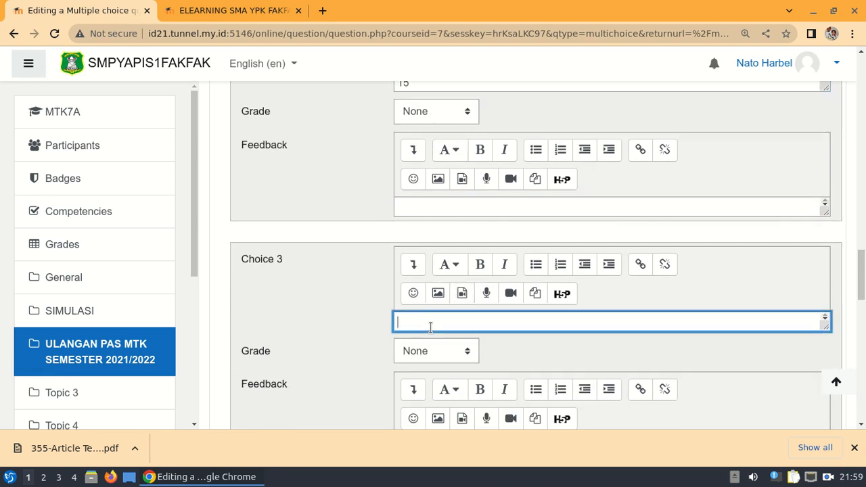
type("16")
key("Return")
scroll(435, 319, "down", 4)
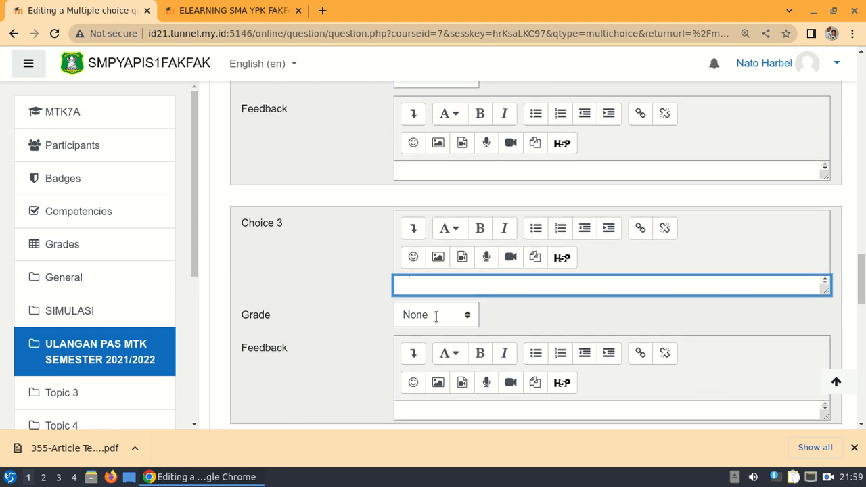
left_click(422, 354)
type("17")
Save the multiple choice question and return to the quiz editing page.
scroll(460, 335, "down", 5)
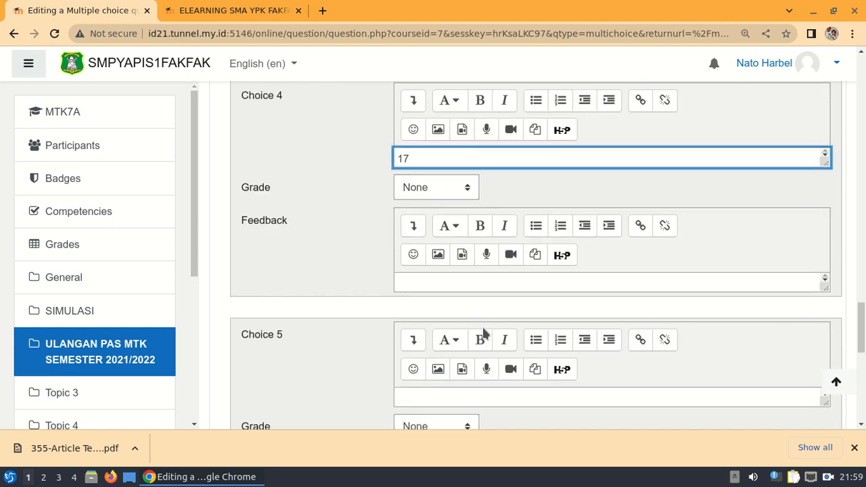
scroll(452, 395, "down", 4)
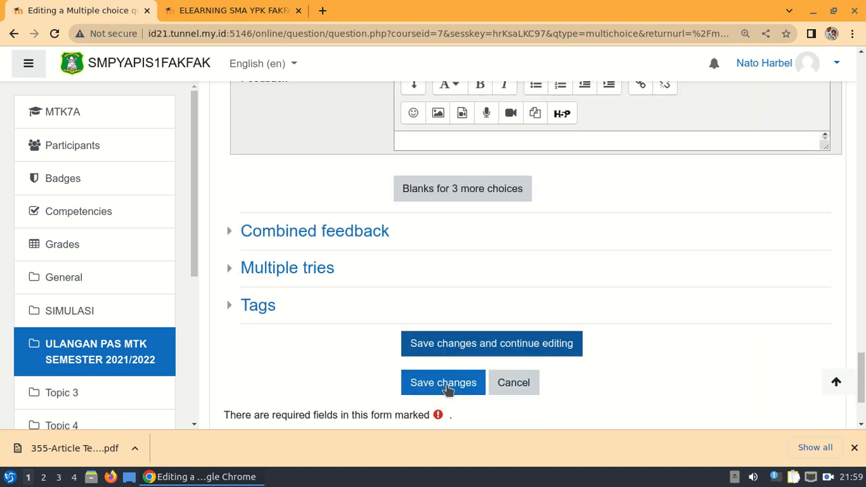
left_click(460, 301)
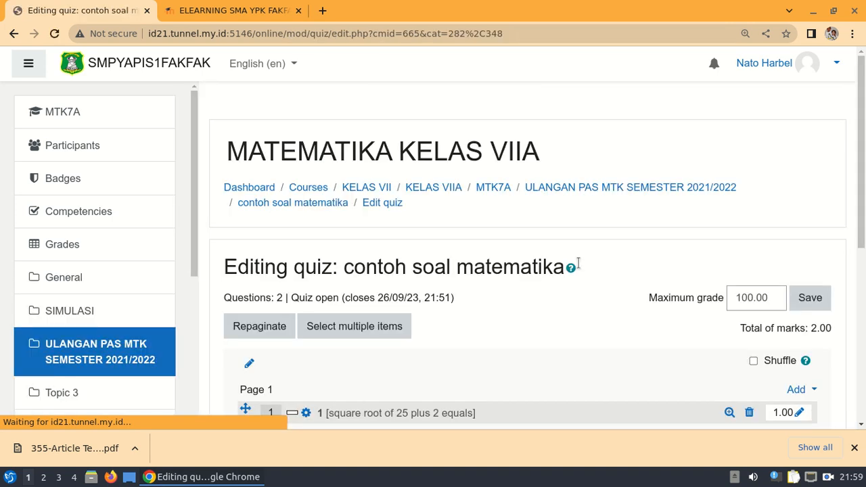
Enable question shuffling for the quiz and save its maximum grade.
scroll(579, 264, "down", 4)
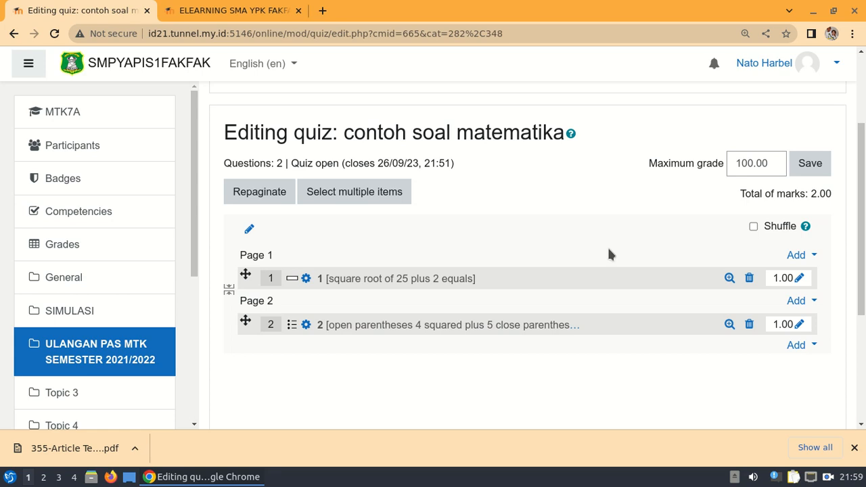
left_click(754, 226)
left_click(814, 168)
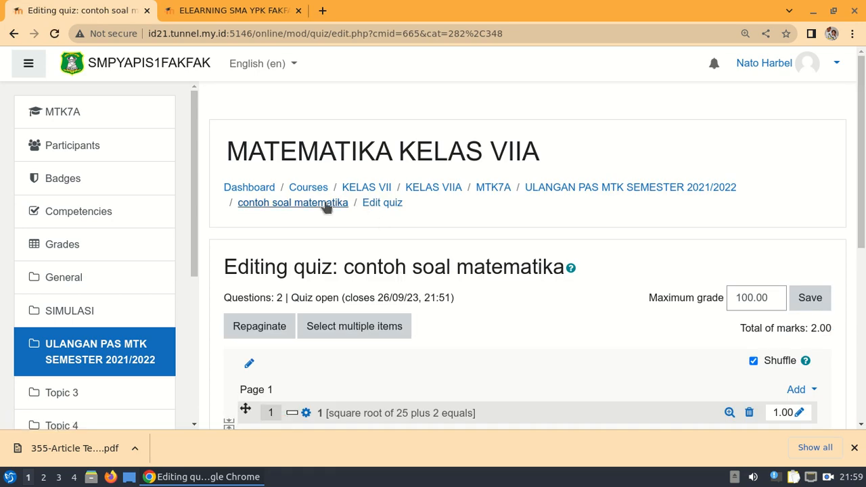
Go to the contoh soal matematika quiz page and start a preview attempt.
left_click(326, 206)
scroll(616, 264, "down", 1)
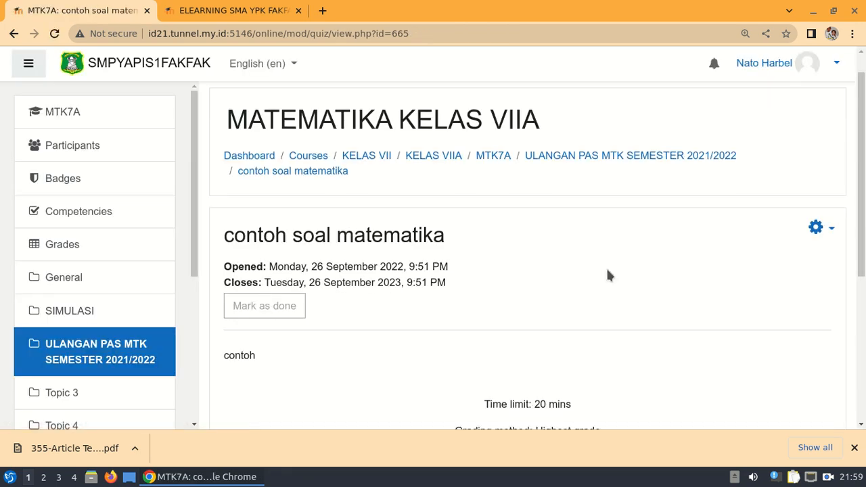
scroll(635, 276, "down", 3)
left_click(823, 126)
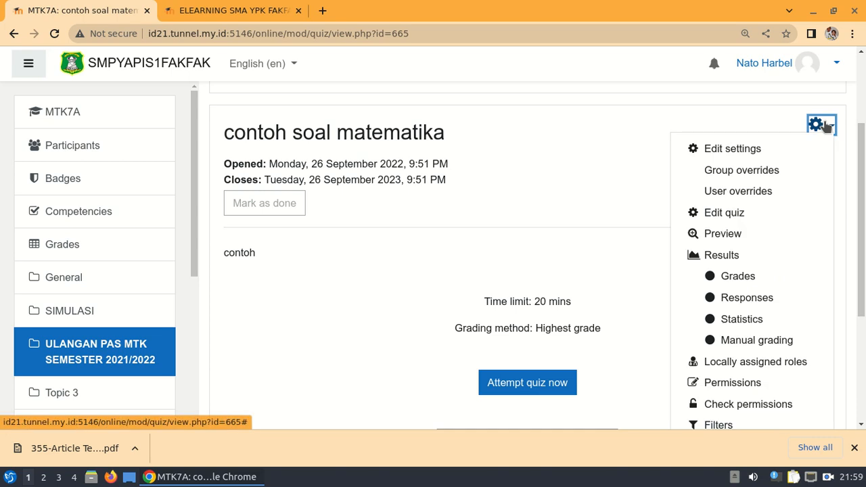
left_click(755, 237)
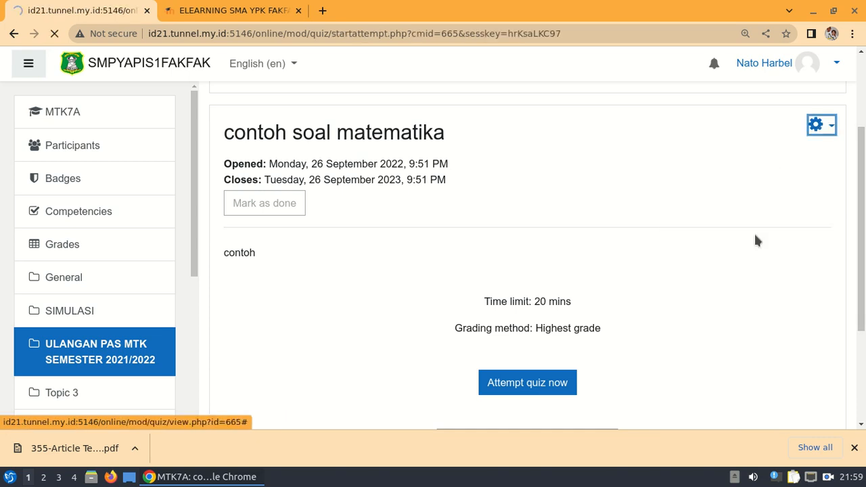
scroll(433, 277, "down", 5)
left_click(271, 273)
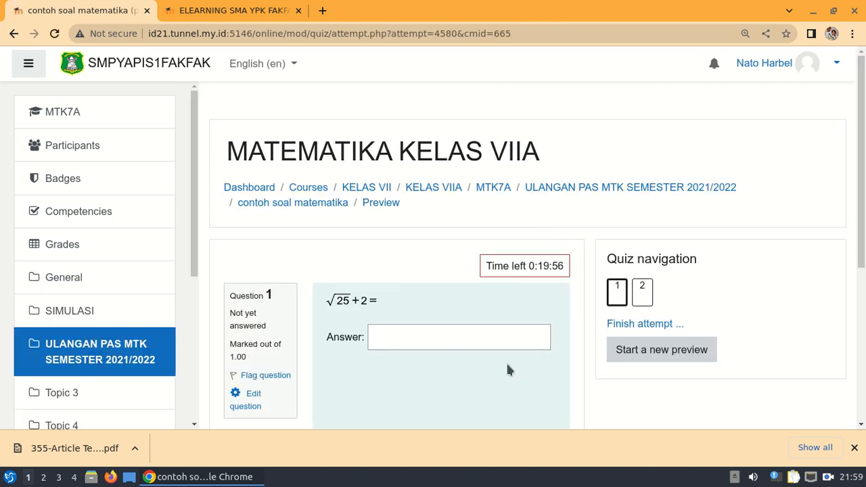
Answer question 1 of the quiz preview with 7 and select option B, 14, for question 2.
scroll(493, 359, "down", 2)
left_click(409, 272)
type("7")
scroll(515, 313, "down", 4)
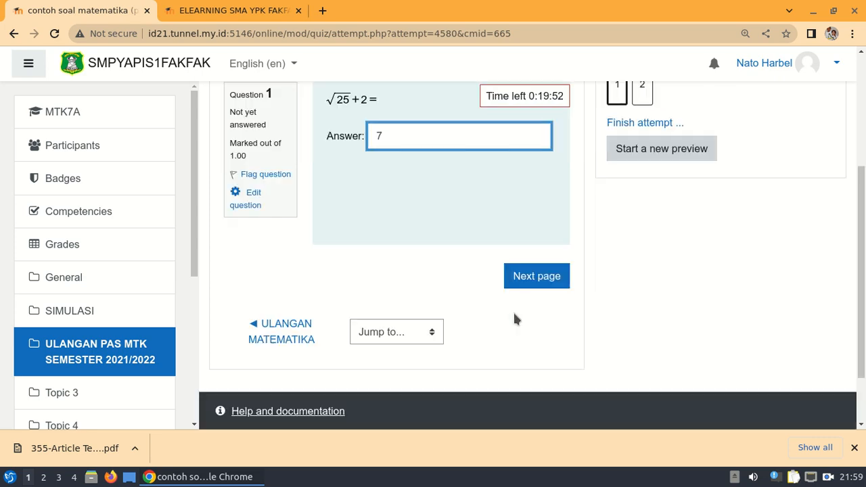
left_click(537, 280)
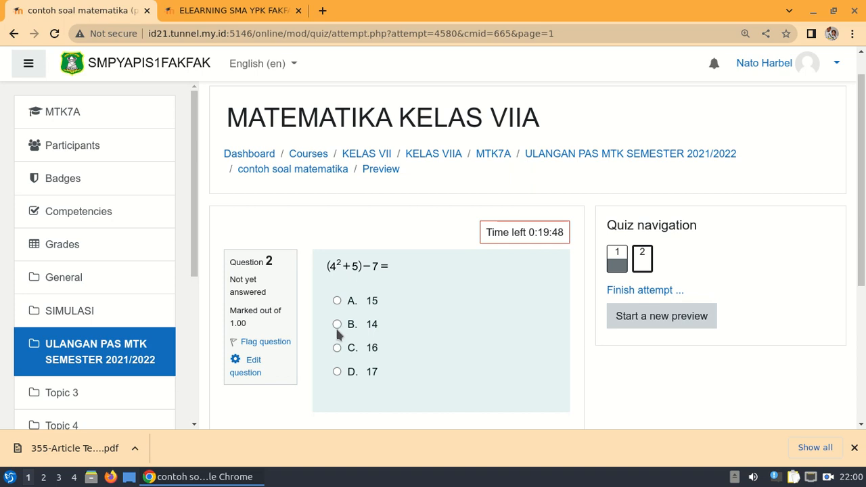
left_click(338, 326)
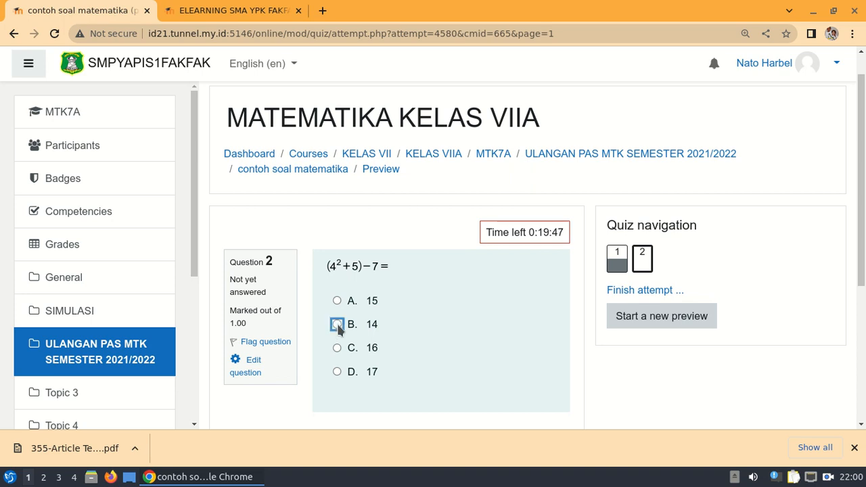
Finish the preview attempt by submitting all answers and review the graded results of both questions.
left_click(627, 296)
scroll(618, 311, "down", 5)
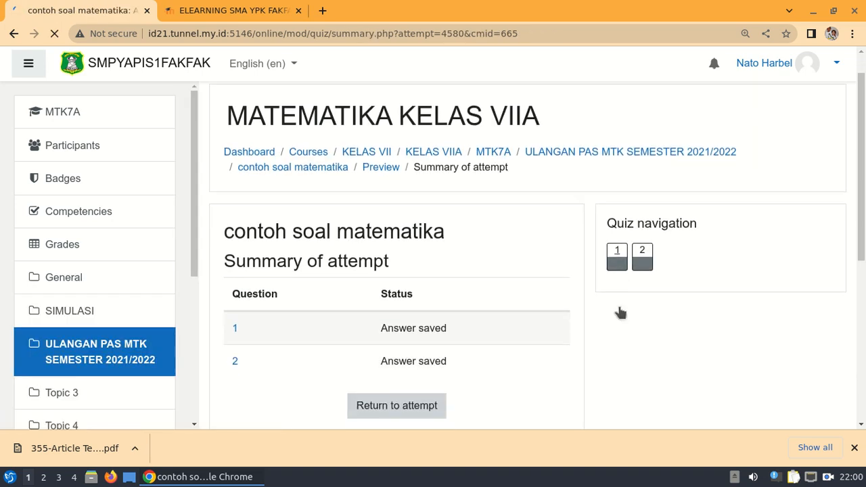
left_click(412, 359)
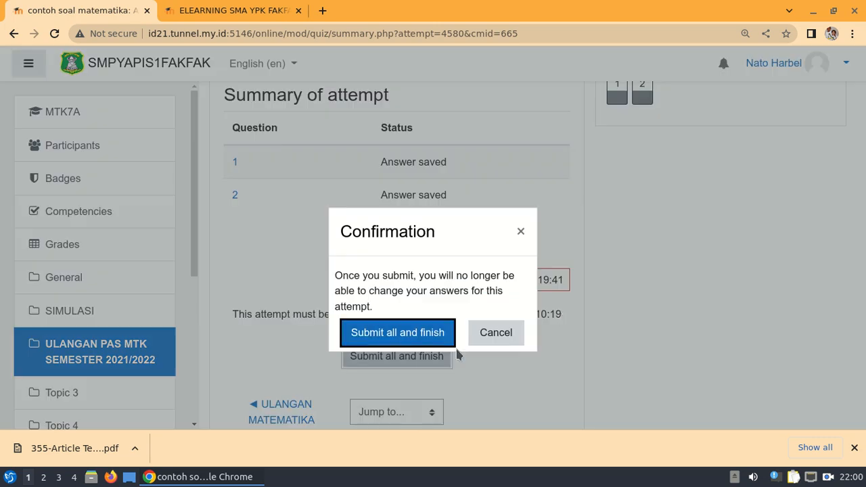
left_click(433, 335)
scroll(561, 311, "down", 2)
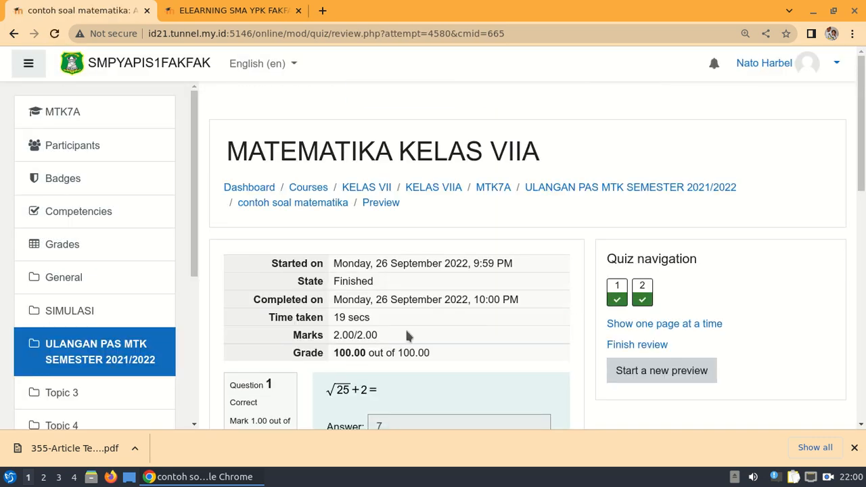
scroll(531, 364, "down", 5)
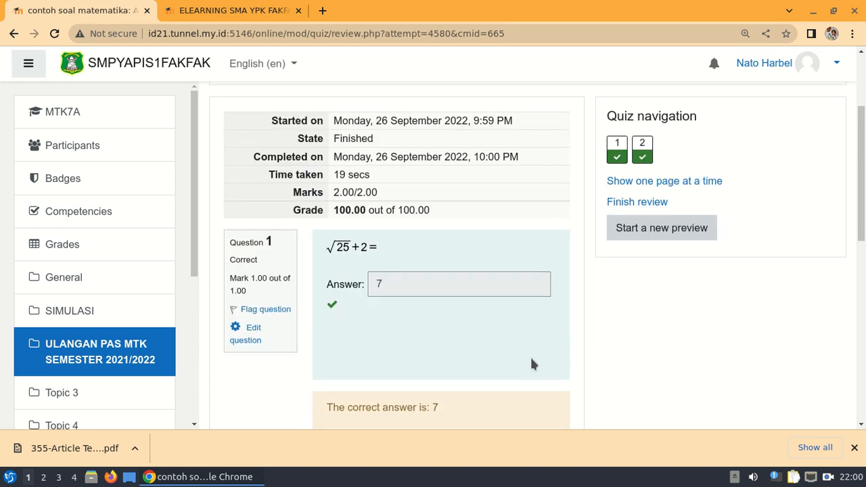
scroll(531, 364, "down", 2)
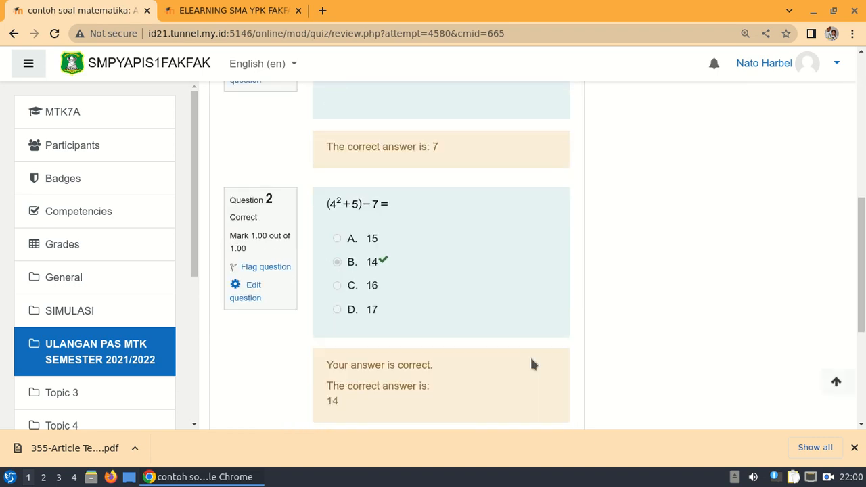